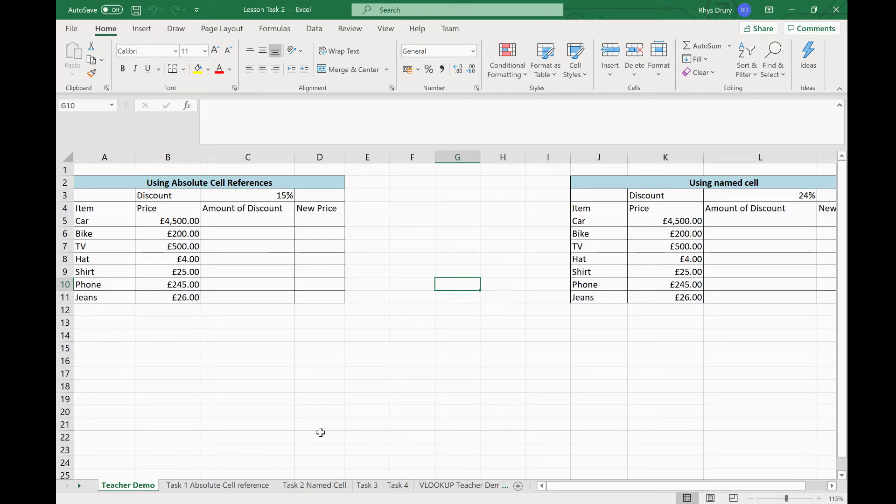
# Step: Calculate the car's discount in C5 with =B5*C3 and copy the formula down to C11
pyautogui.click(240, 224)
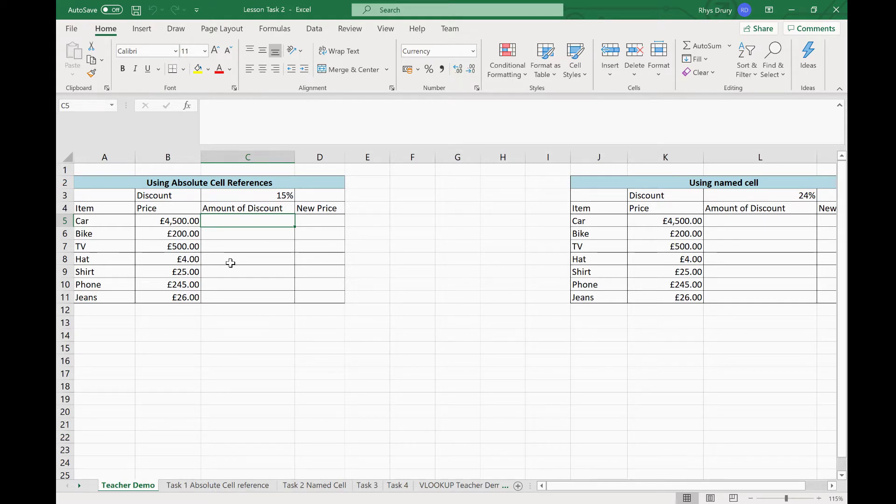
pyautogui.click(164, 221)
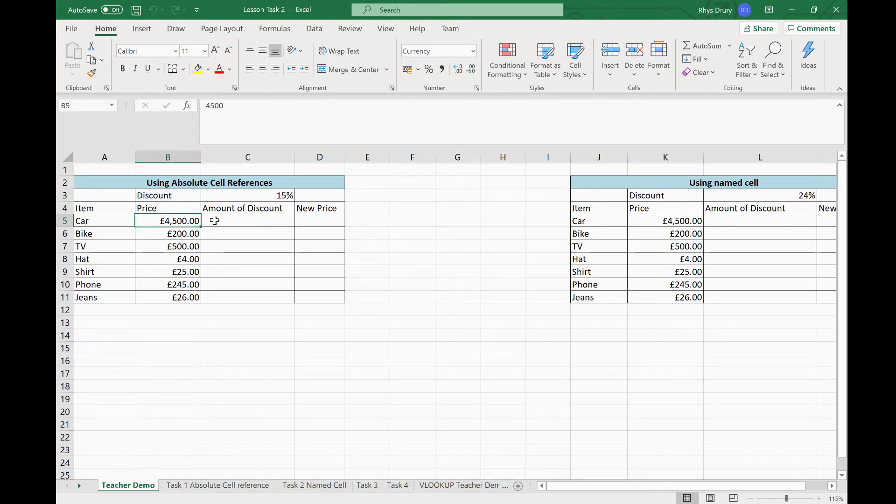
pyautogui.click(265, 197)
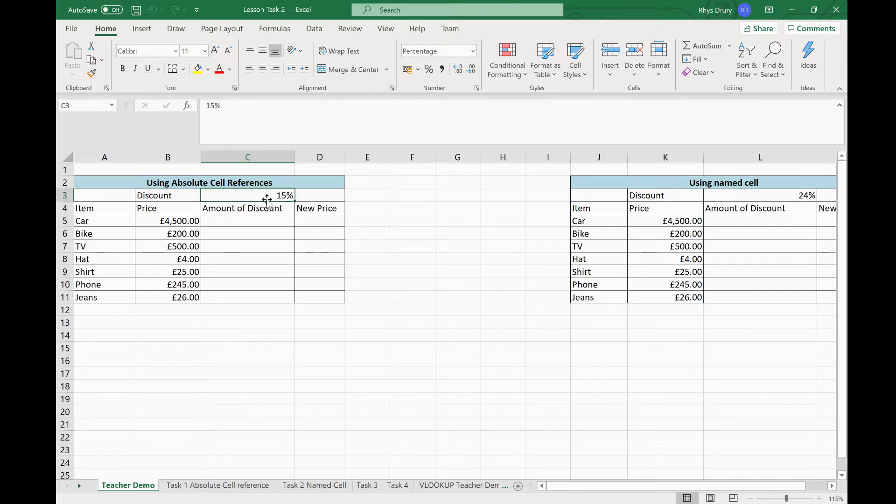
pyautogui.click(243, 226)
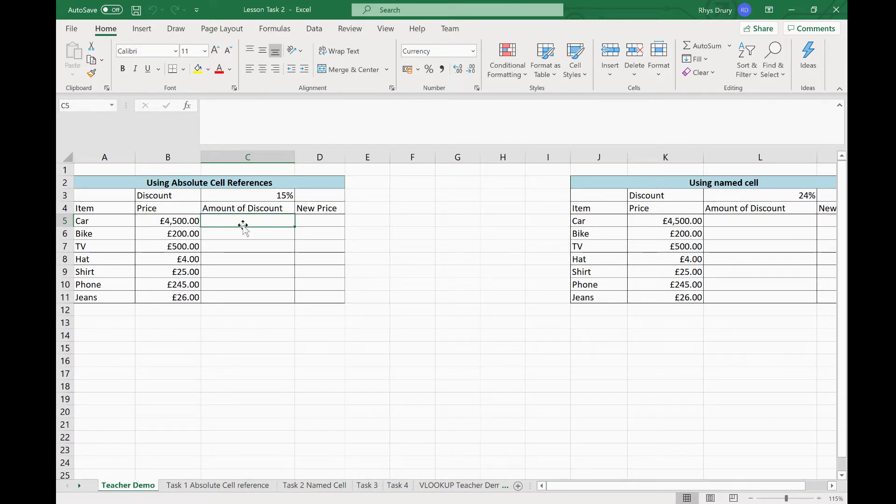
pyautogui.write('=')
pyautogui.click(192, 224)
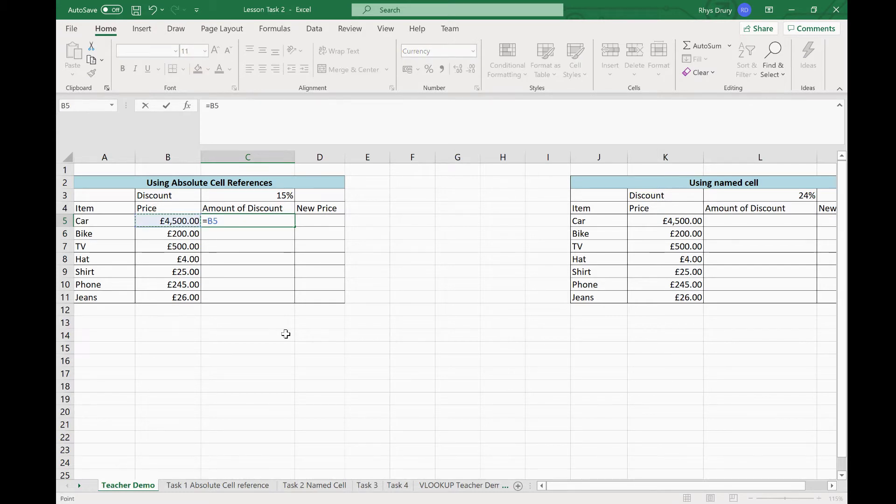
pyautogui.write('*')
pyautogui.click(279, 197)
pyautogui.press('Return')
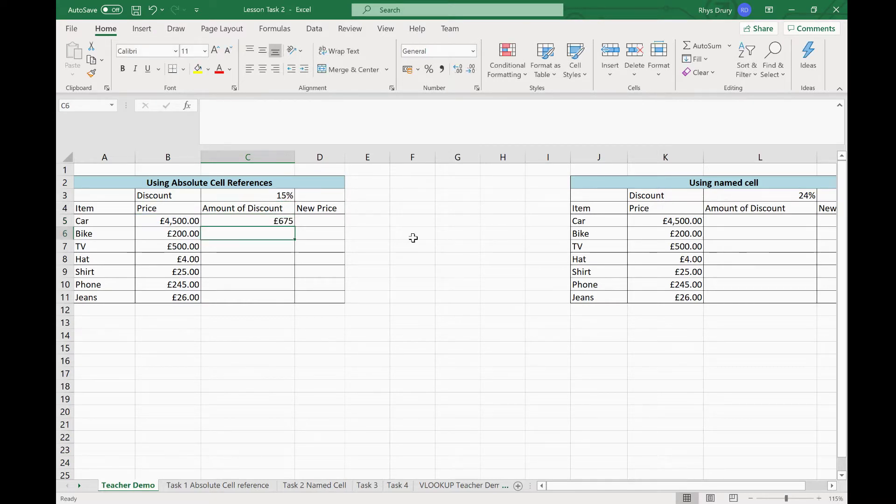
pyautogui.click(286, 222)
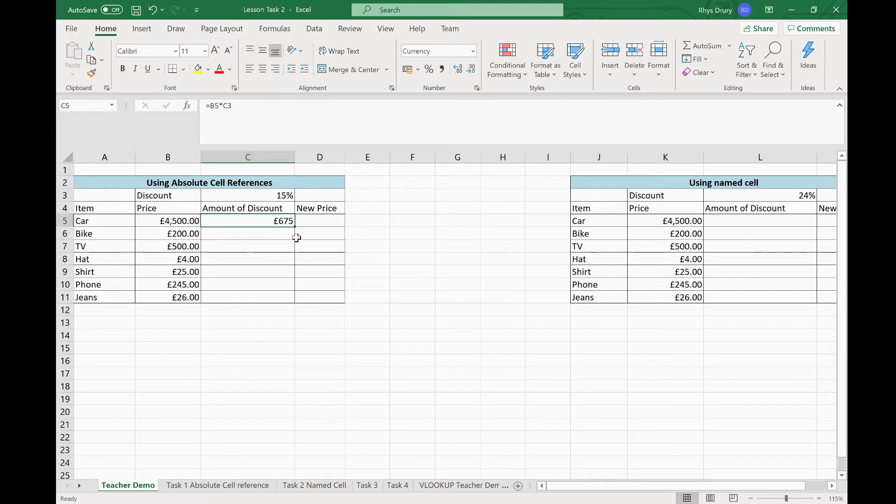
pyautogui.moveTo(297, 229); pyautogui.dragTo(283, 298)
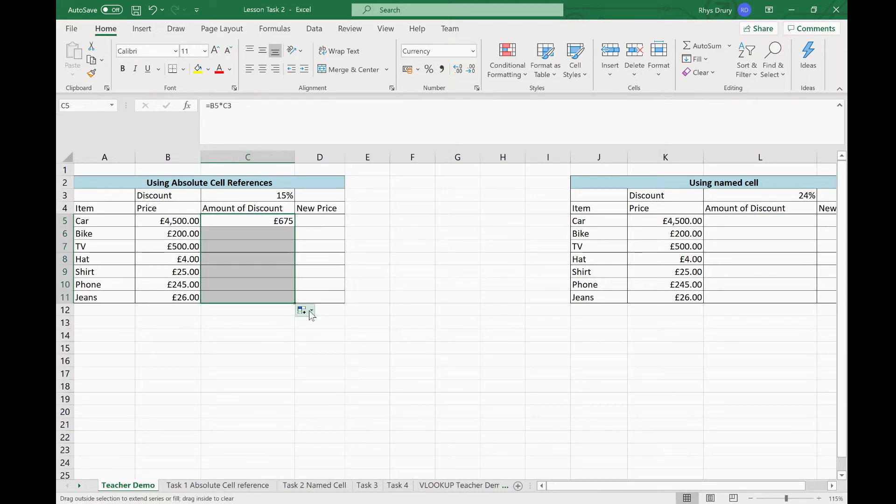
# Step: Examine which cells the copied discount formulas in column C reference, compared with the discount rate in C3
pyautogui.click(263, 238)
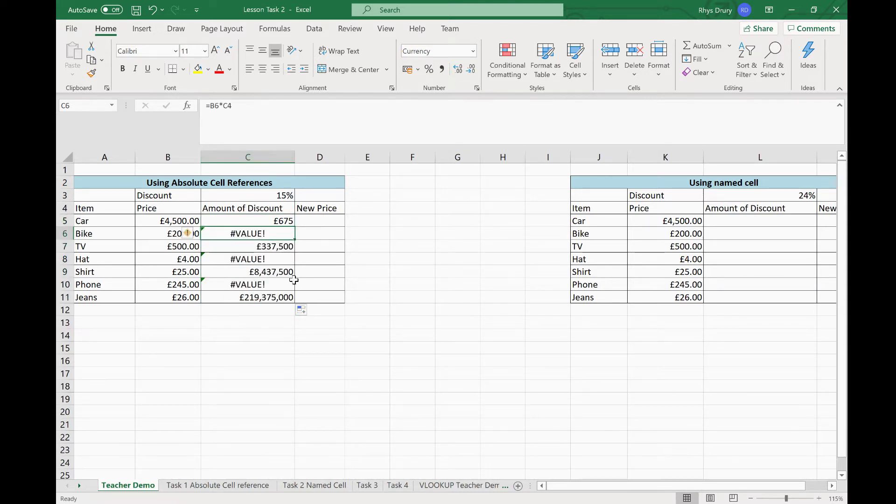
pyautogui.click(283, 247)
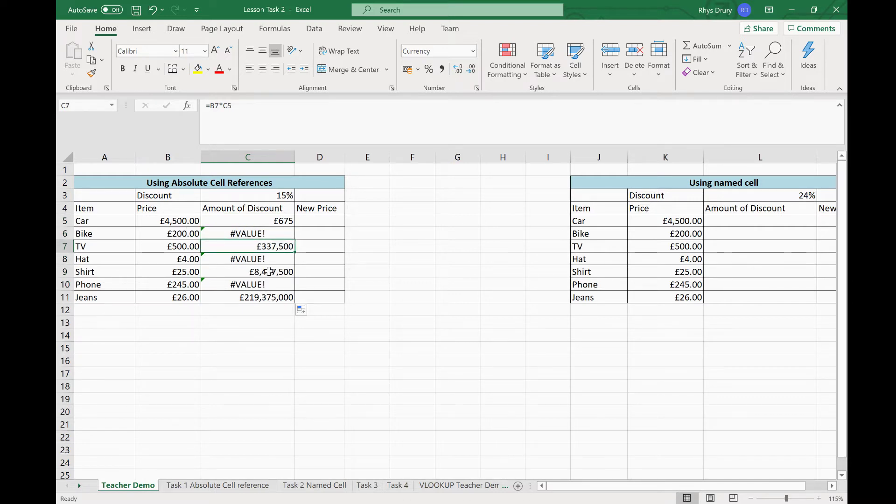
pyautogui.click(185, 275)
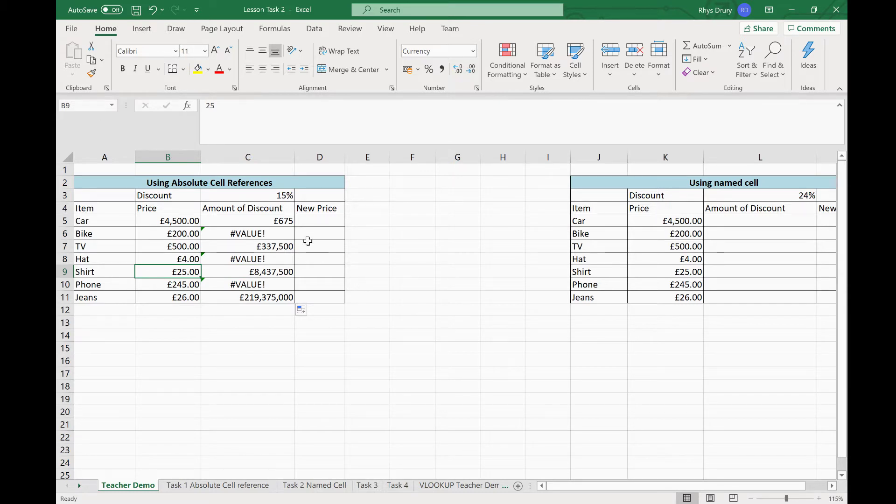
pyautogui.click(282, 222)
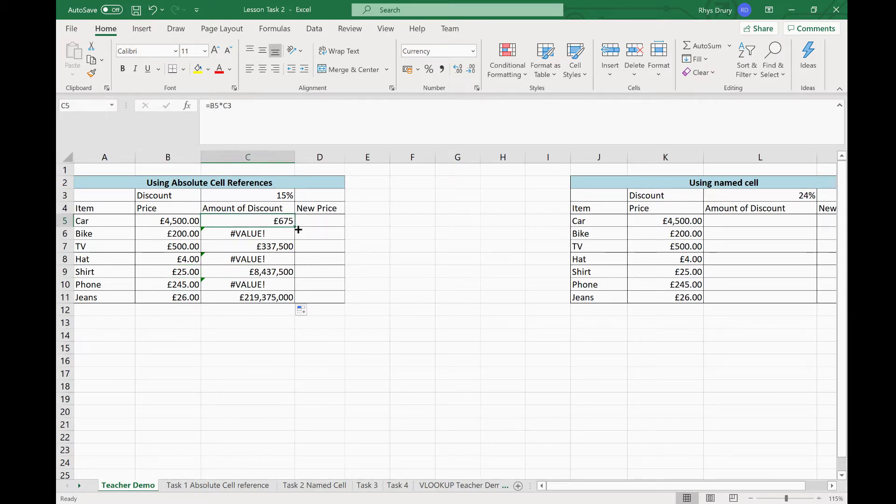
pyautogui.press('Down')
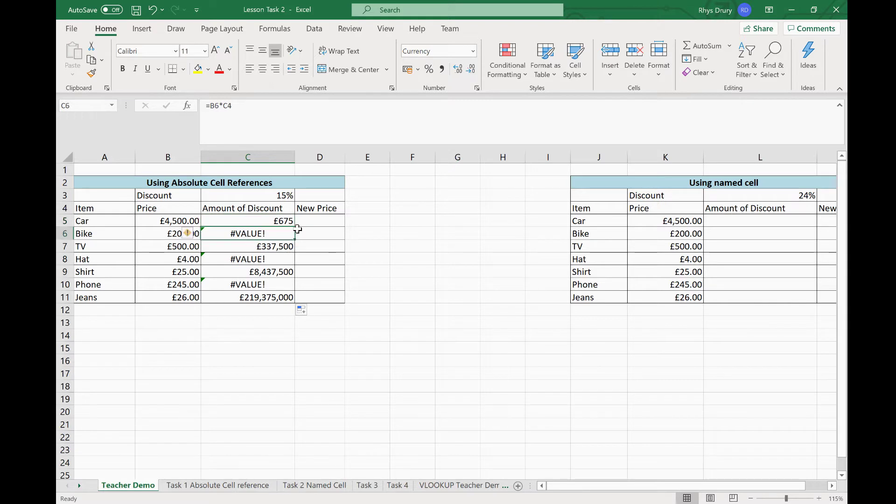
pyautogui.press('Down')
pyautogui.press('Down')
pyautogui.press('Down')
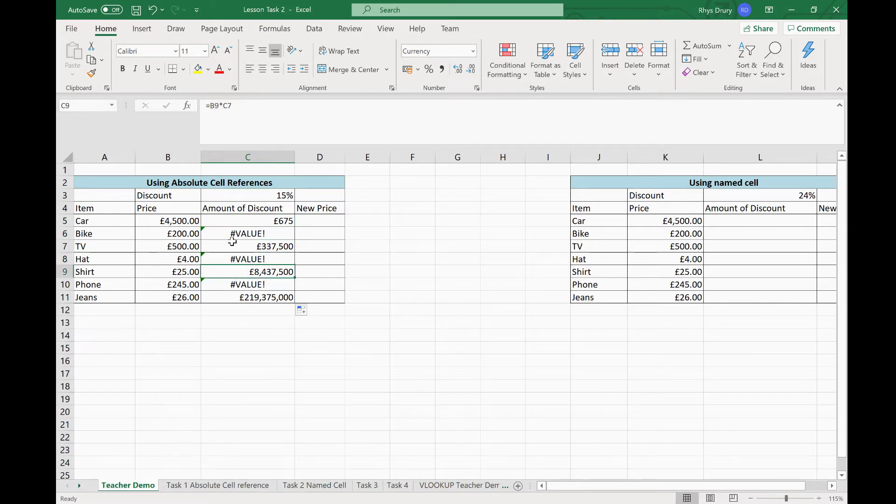
pyautogui.click(257, 233)
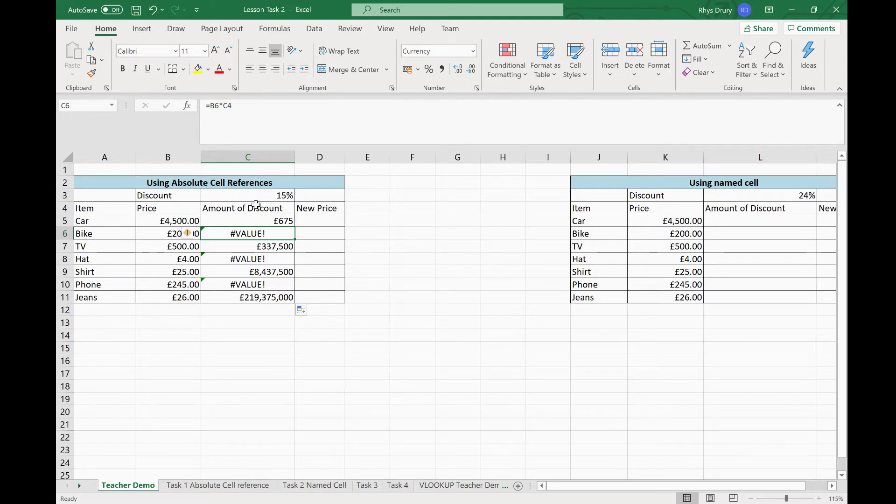
pyautogui.click(285, 196)
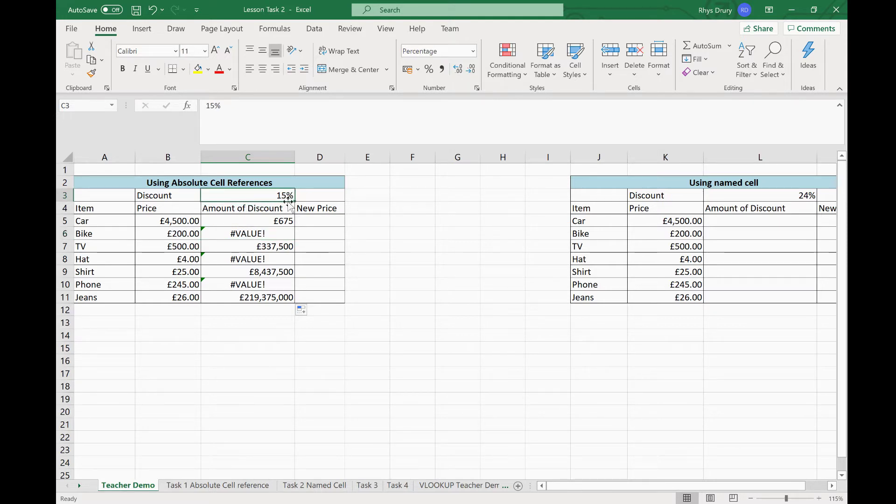
# Step: Make the discount rate reference absolute in C5 so the formula reads =B5*$C$3, and refill it down to C11
pyautogui.click(278, 222)
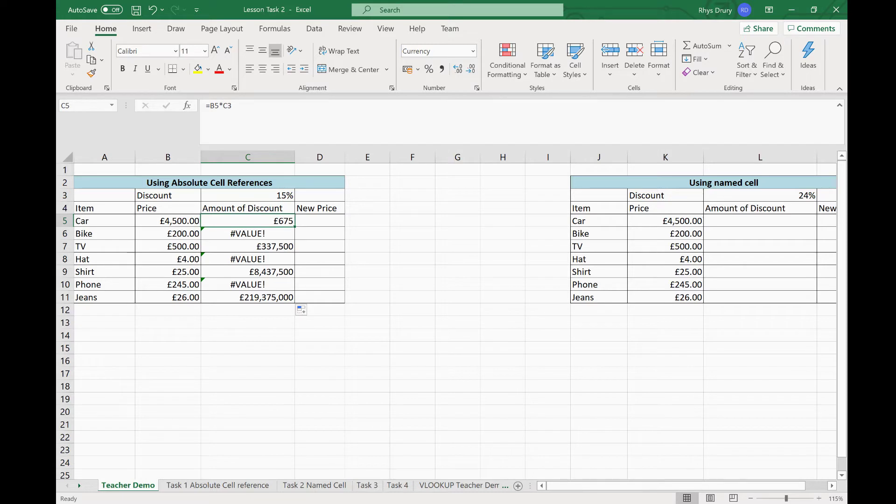
pyautogui.press('F2')
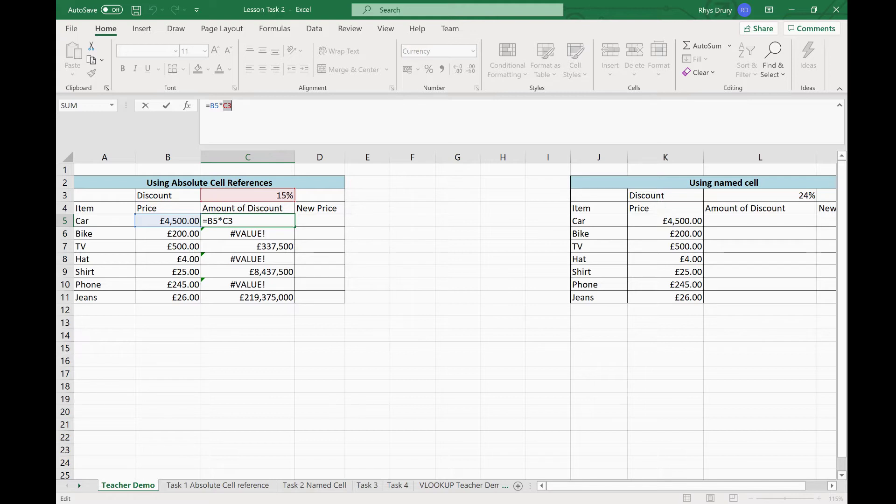
pyautogui.press('F4')
pyautogui.click(242, 106)
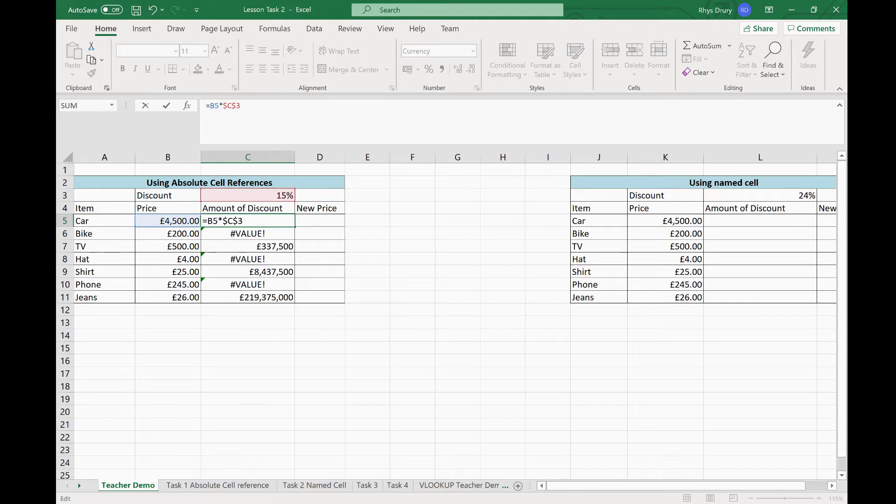
pyautogui.press('Return')
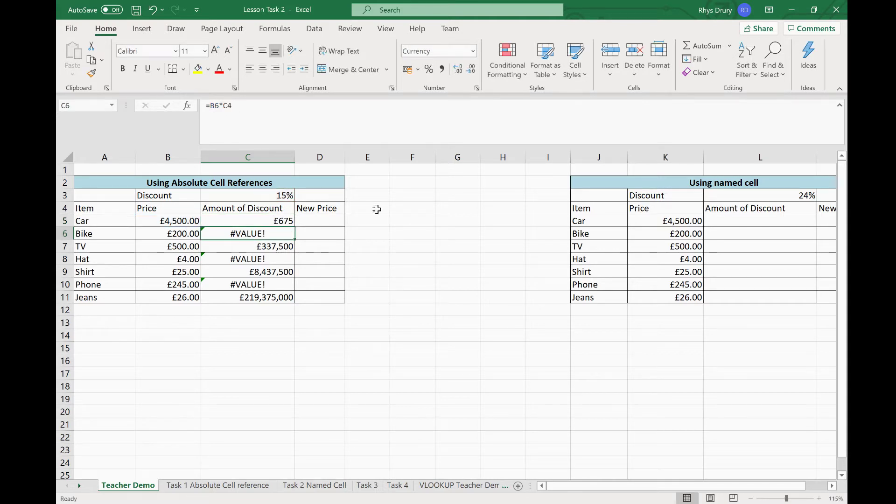
pyautogui.click(289, 220)
pyautogui.moveTo(296, 230); pyautogui.dragTo(286, 300)
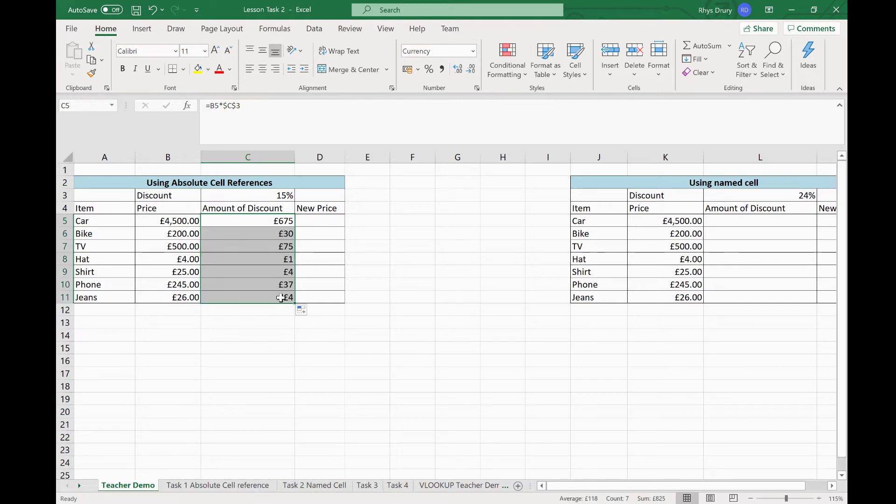
# Step: Calculate the car's new price in D5 with =B5-C5 and copy the formula down to D11
pyautogui.click(321, 221)
pyautogui.write('=')
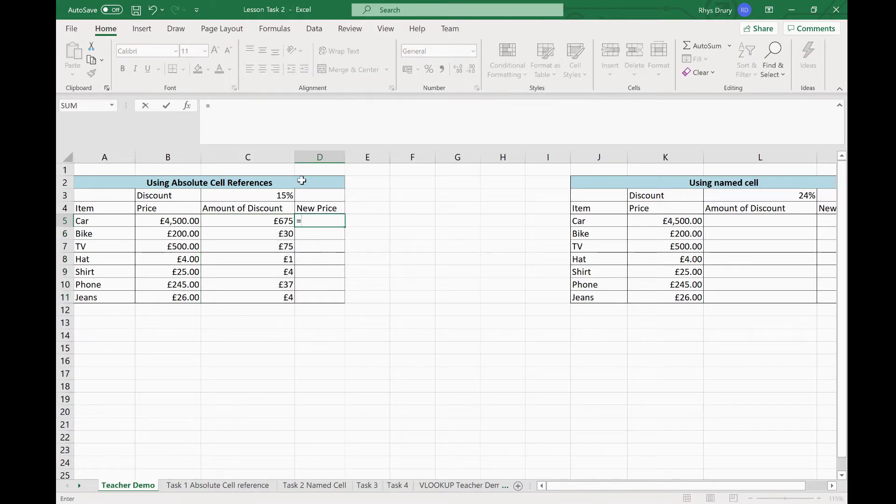
pyautogui.click(177, 226)
pyautogui.write('-')
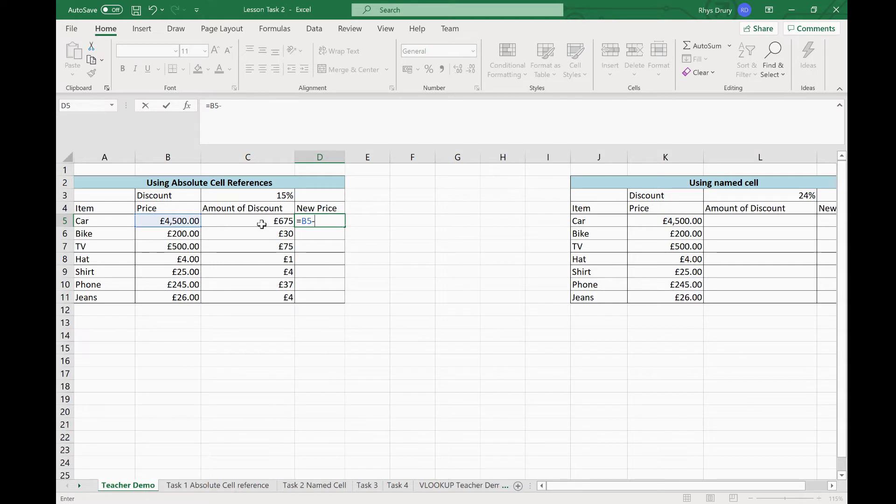
pyautogui.click(260, 226)
pyautogui.press('Return')
pyautogui.click(335, 223)
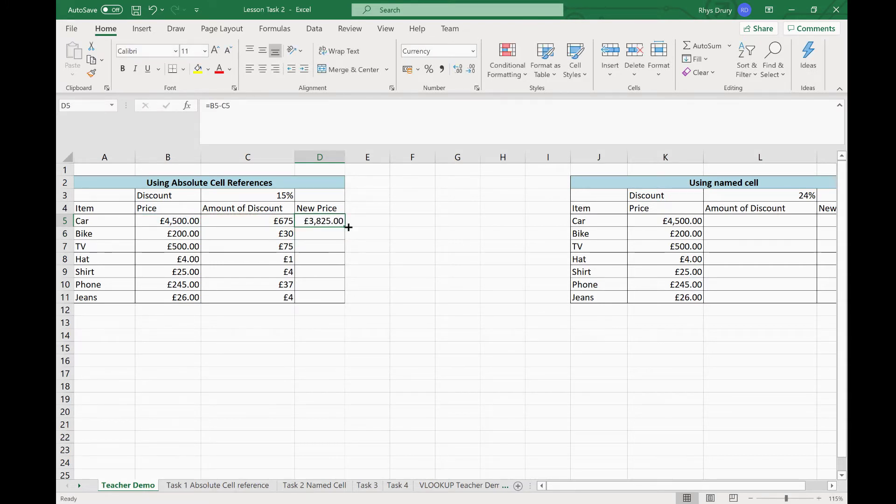
pyautogui.doubleClick(349, 228)
# Step: Name the discount rate cell L3 in the named cell table DiscountAmount
pyautogui.moveTo(764, 485); pyautogui.dragTo(785, 476)
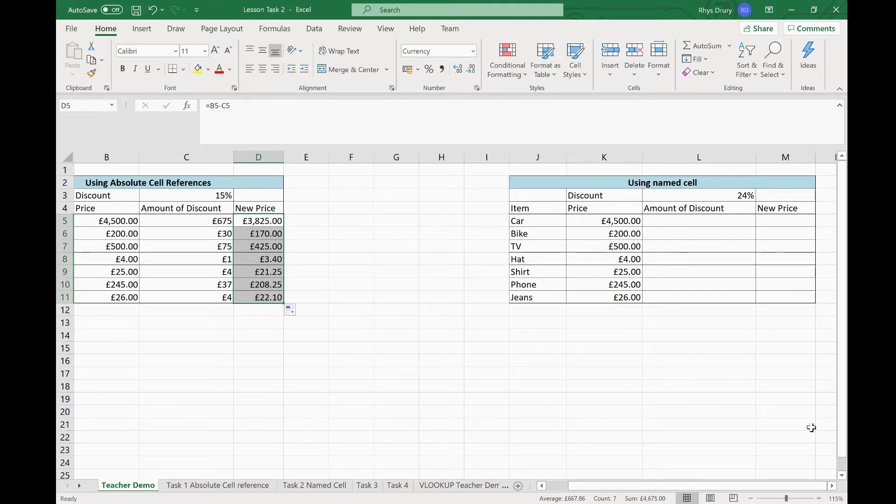
pyautogui.click(273, 224)
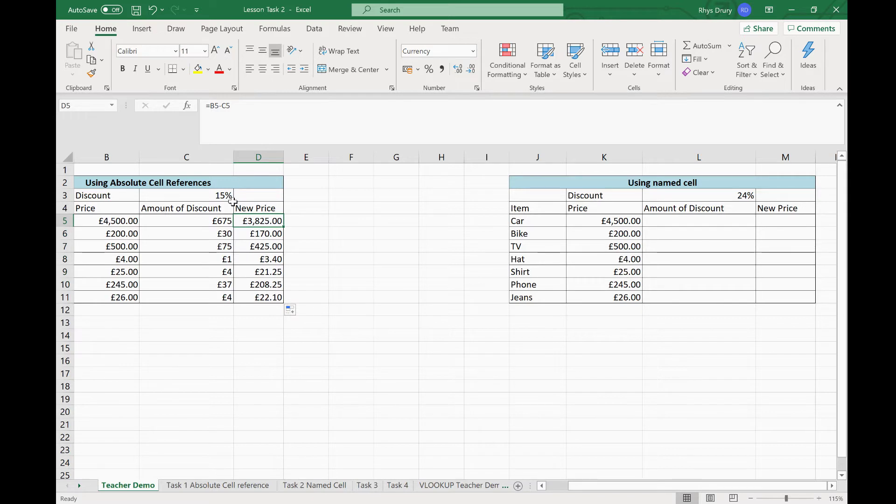
pyautogui.click(214, 232)
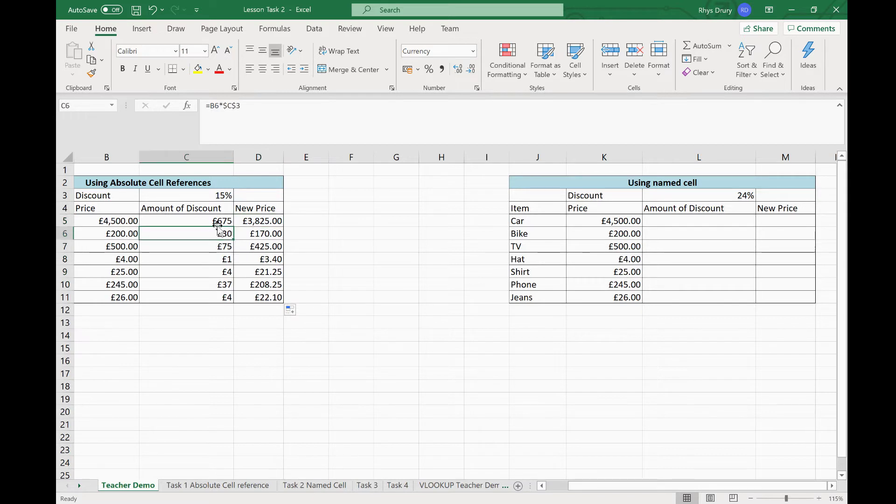
pyautogui.click(726, 194)
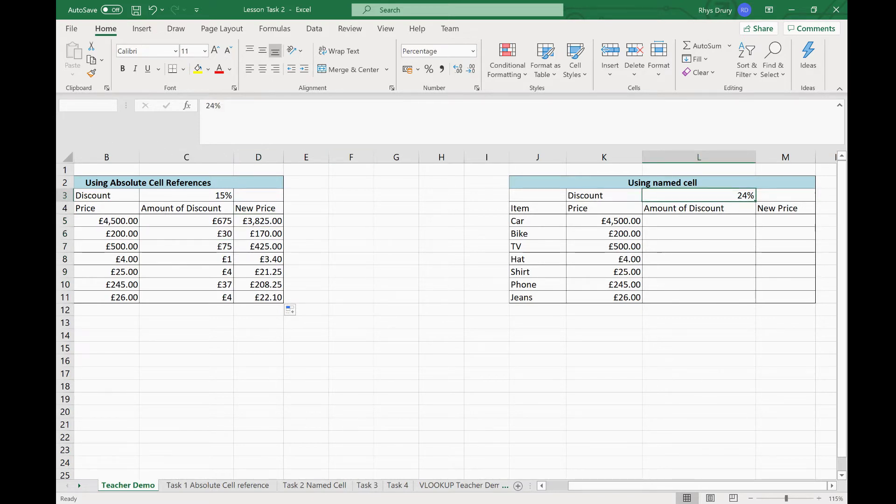
pyautogui.write('D')
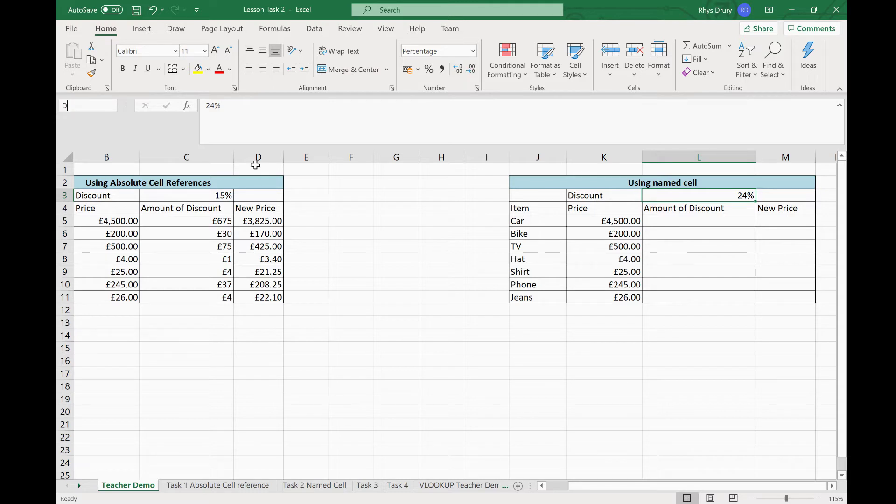
pyautogui.write('iscountAMount')
pyautogui.press('Return')
# Step: Calculate the car's discount in L5 with =K5*DiscountAmount and copy the formula down to L11
pyautogui.click(676, 221)
pyautogui.write('=')
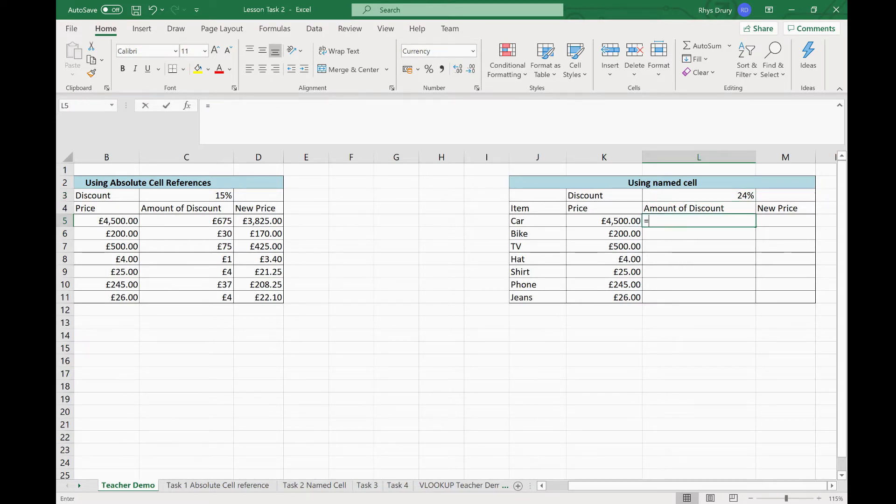
pyautogui.click(628, 221)
pyautogui.write('*')
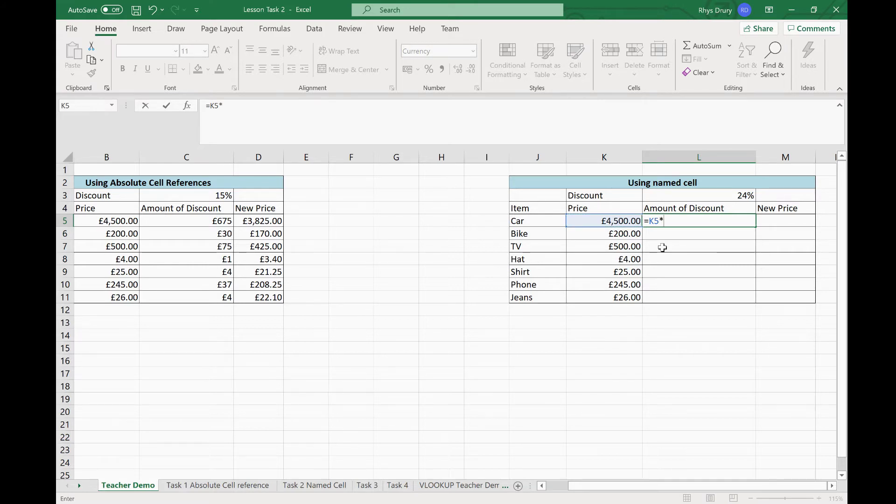
pyautogui.write('dis')
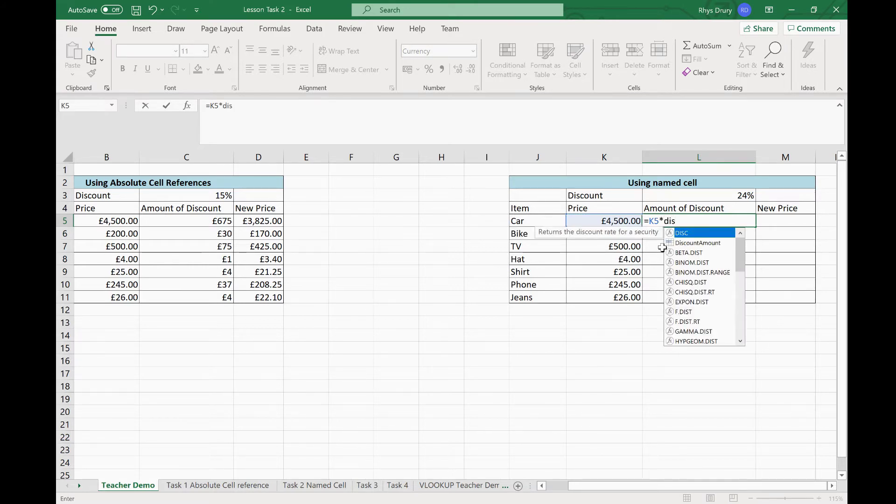
pyautogui.doubleClick(705, 243)
pyautogui.press('Return')
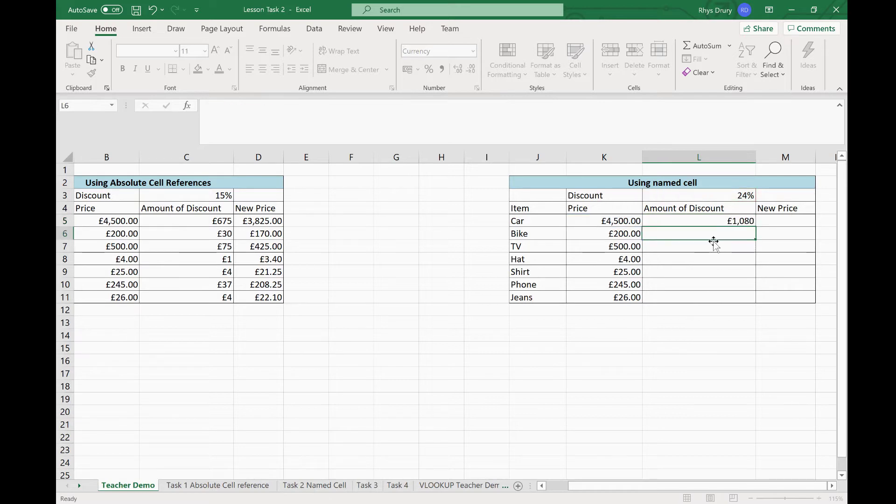
pyautogui.click(746, 223)
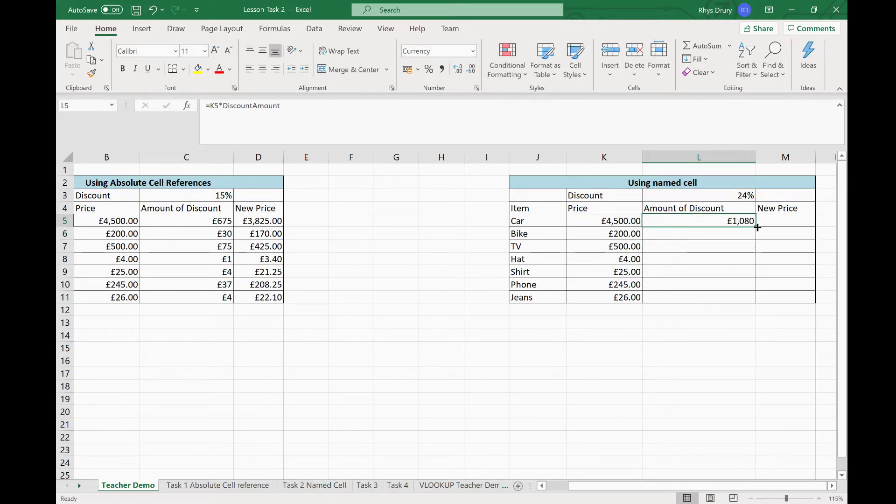
pyautogui.moveTo(757, 228); pyautogui.dragTo(743, 301)
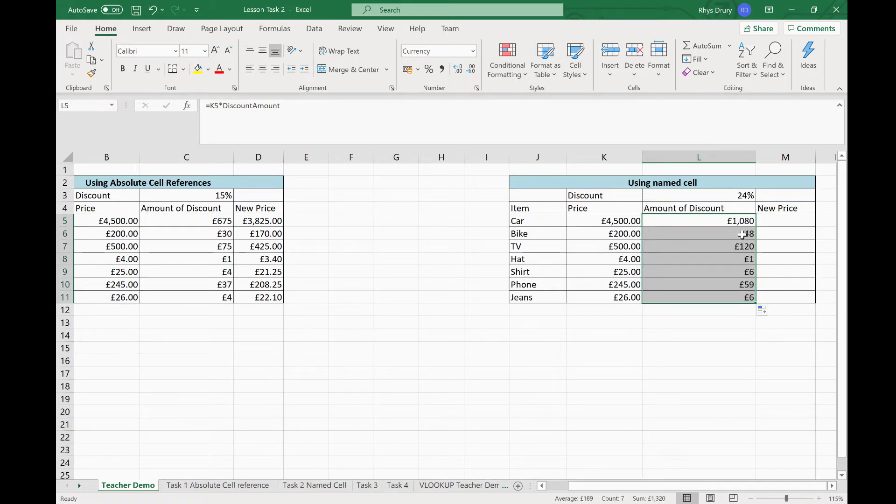
# Step: Examine the discount formulas in L5:L11 to see how each one refers to its price and to DiscountAmount
pyautogui.press('Down')
pyautogui.press('Down')
pyautogui.press('Down')
pyautogui.press('Down')
pyautogui.press('Down')
pyautogui.press('Down')
pyautogui.press('Down')
pyautogui.click(720, 287)
pyautogui.click(729, 260)
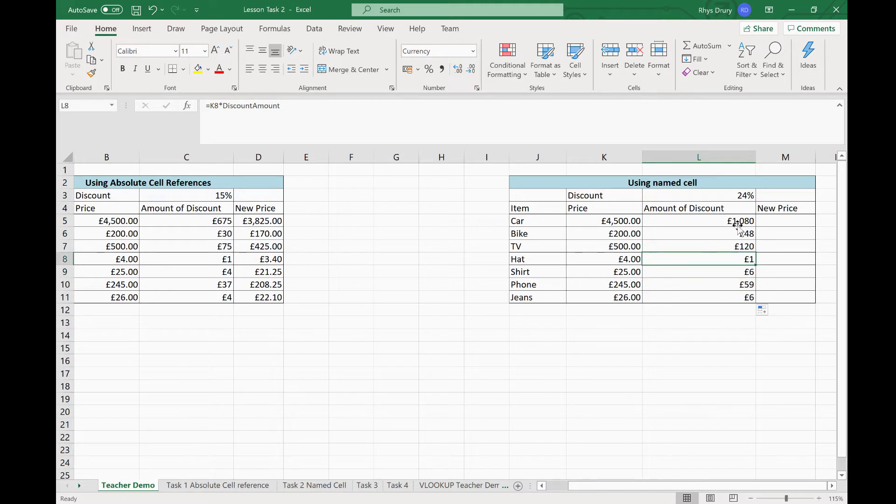
pyautogui.click(738, 222)
pyautogui.click(739, 235)
pyautogui.click(737, 247)
pyautogui.click(728, 276)
pyautogui.click(724, 297)
pyautogui.click(724, 268)
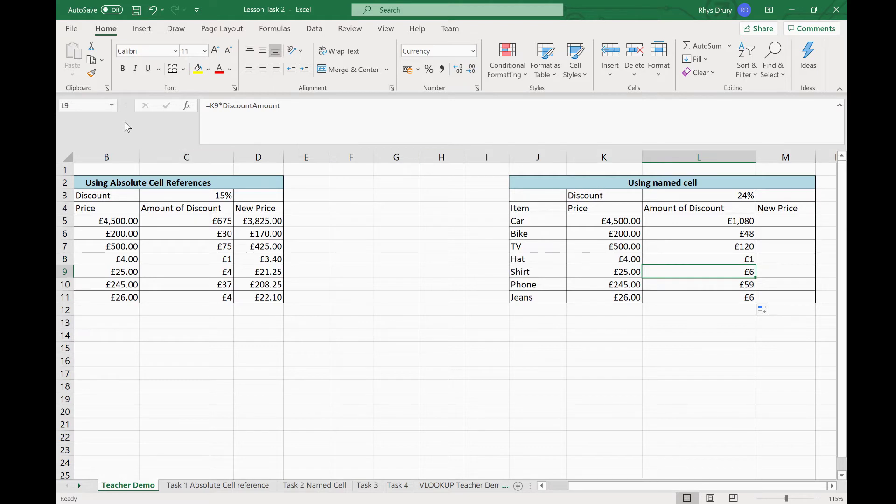
# Step: Go to the cell named DiscountAmount to check which cell the name refers to
pyautogui.click(112, 105)
pyautogui.click(102, 118)
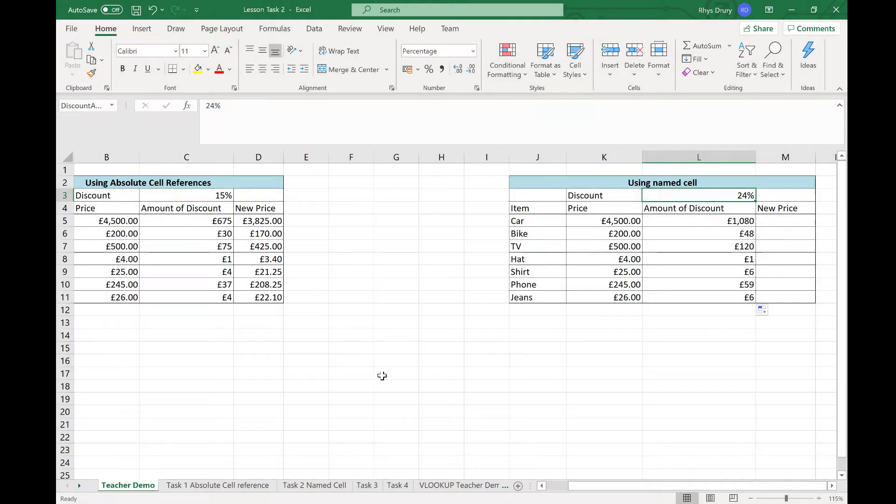
pyautogui.click(337, 360)
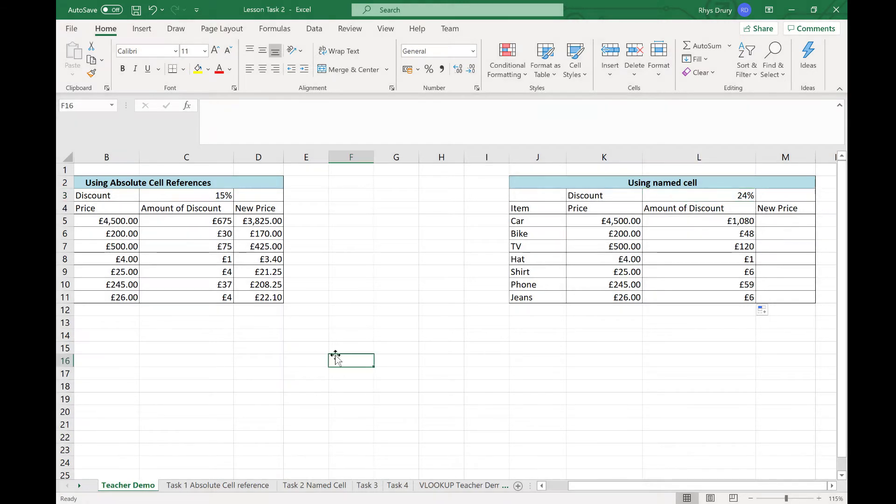
# Step: Copy the new price formula from D5 across to E5, and clear the copy from E5
pyautogui.click(274, 221)
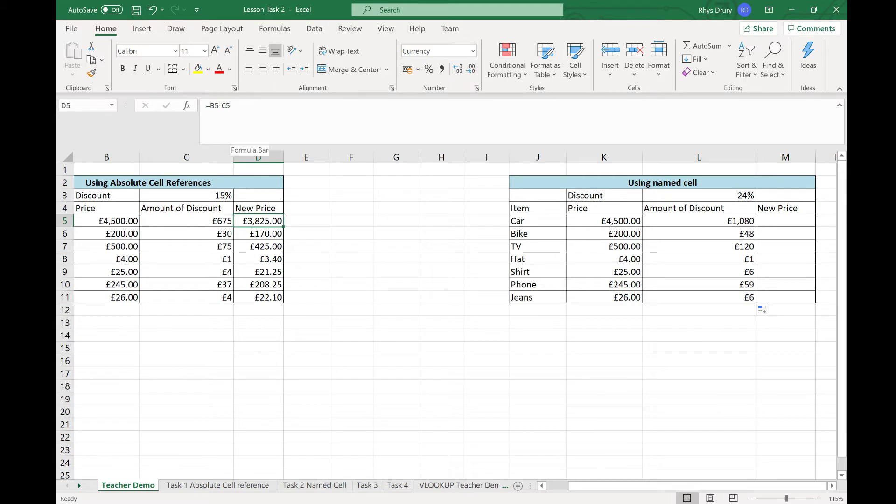
pyautogui.moveTo(284, 227); pyautogui.dragTo(316, 222)
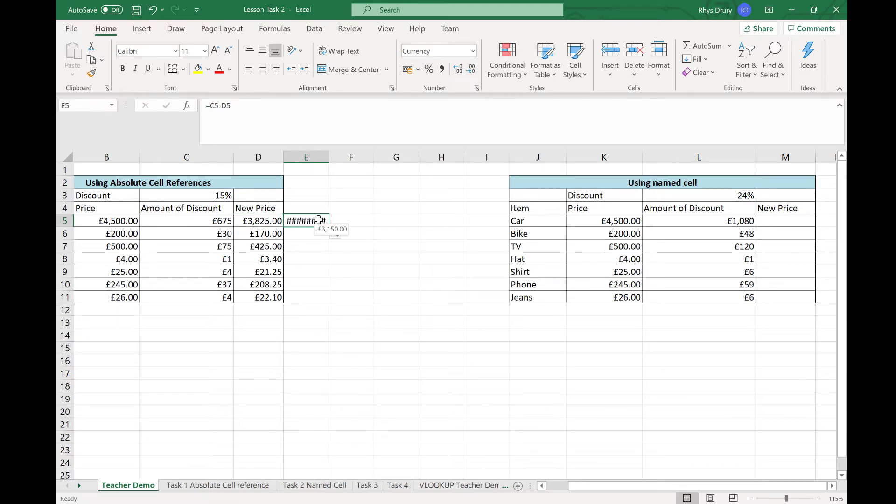
pyautogui.press('Delete')
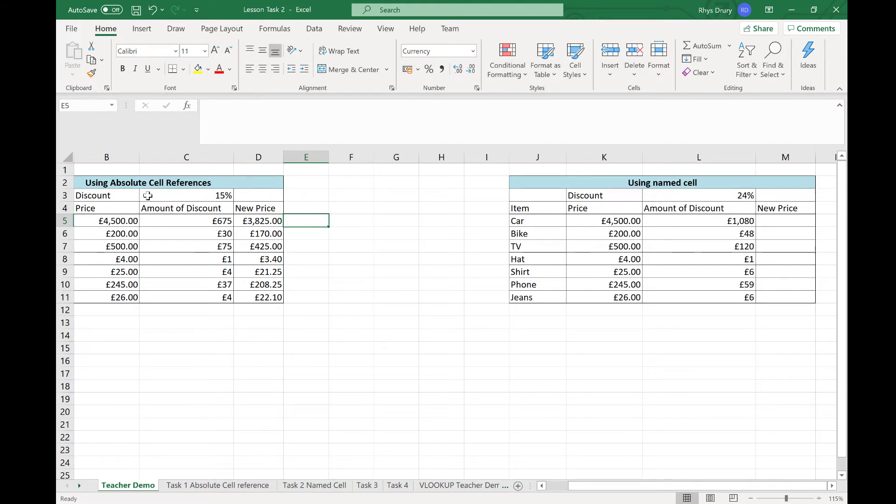
# Step: Review the discount amounts in C5:C11 and L5:L11 and the new prices in D5:D11
pyautogui.moveTo(177, 225); pyautogui.dragTo(181, 302)
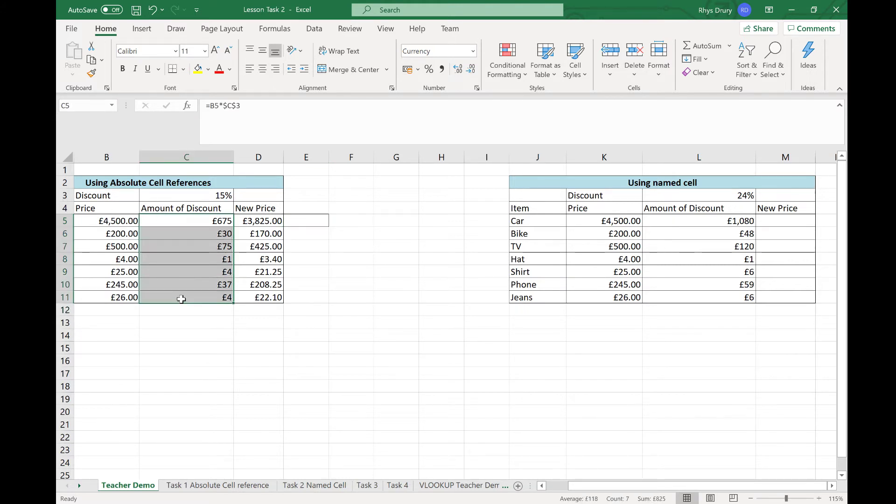
pyautogui.moveTo(714, 225); pyautogui.dragTo(712, 299)
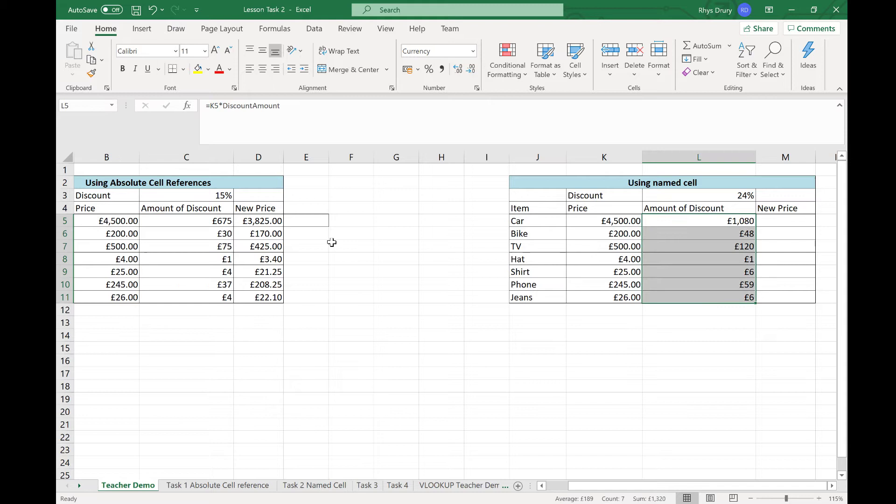
pyautogui.click(259, 221)
pyautogui.moveTo(283, 227); pyautogui.dragTo(267, 297)
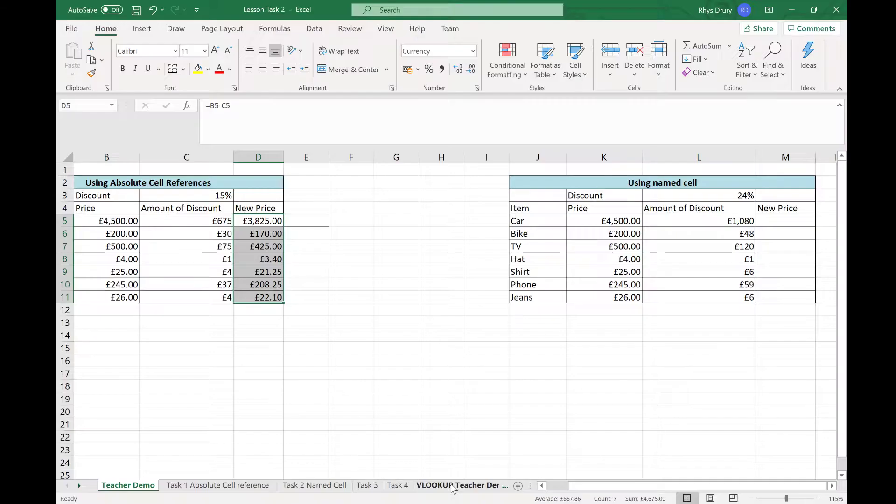
# Step: On the VLOOKUP Teacher Demo sheet, begin a VLOOKUP formula in C2 with A2 as the lookup value
pyautogui.click(453, 486)
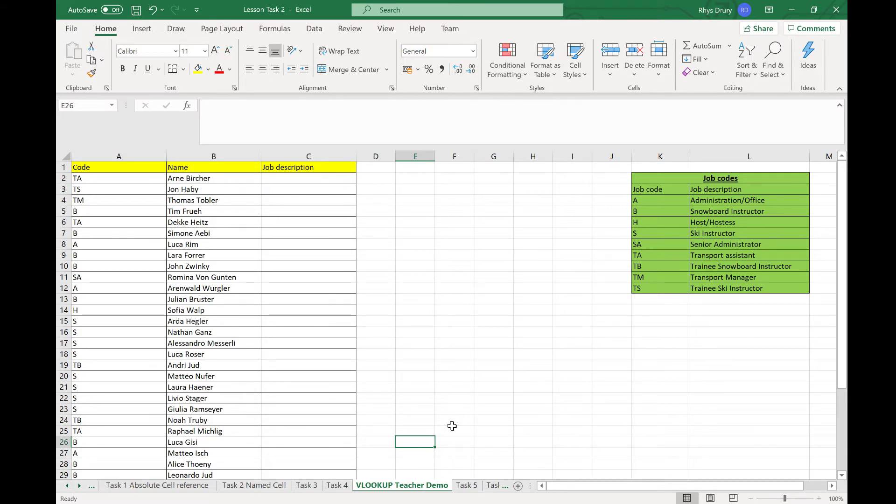
pyautogui.moveTo(668, 191); pyautogui.dragTo(718, 290)
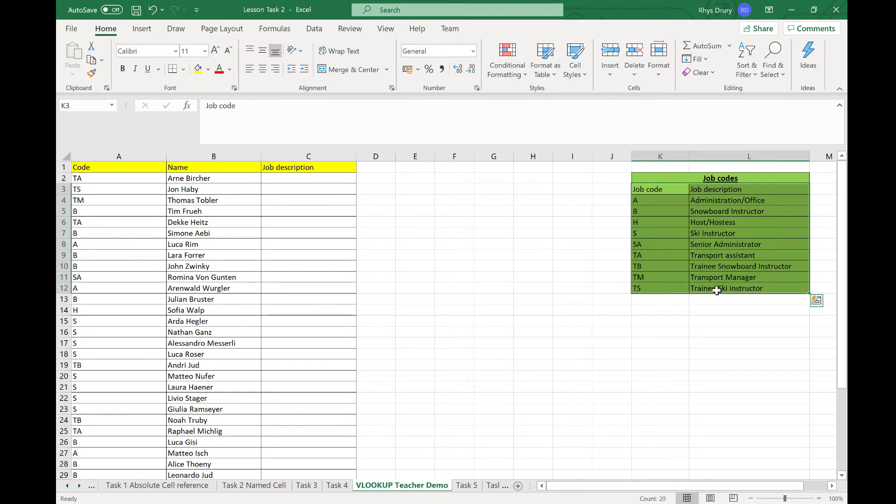
pyautogui.click(321, 179)
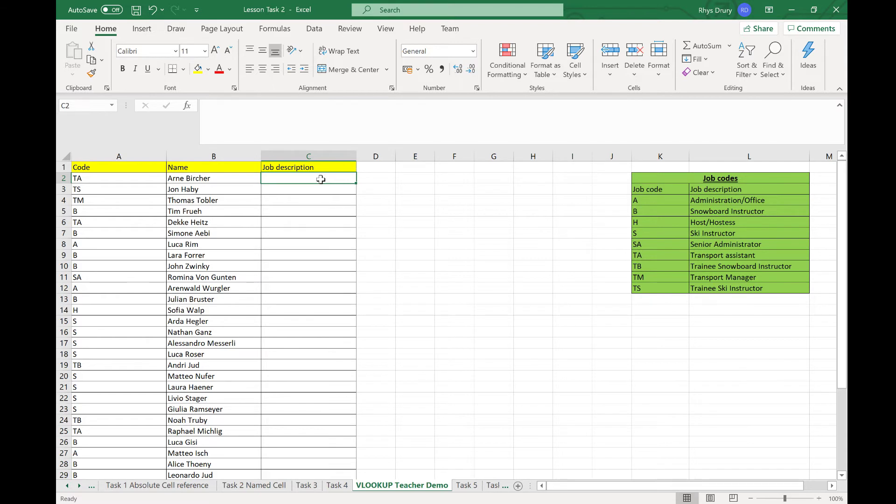
pyautogui.write('=')
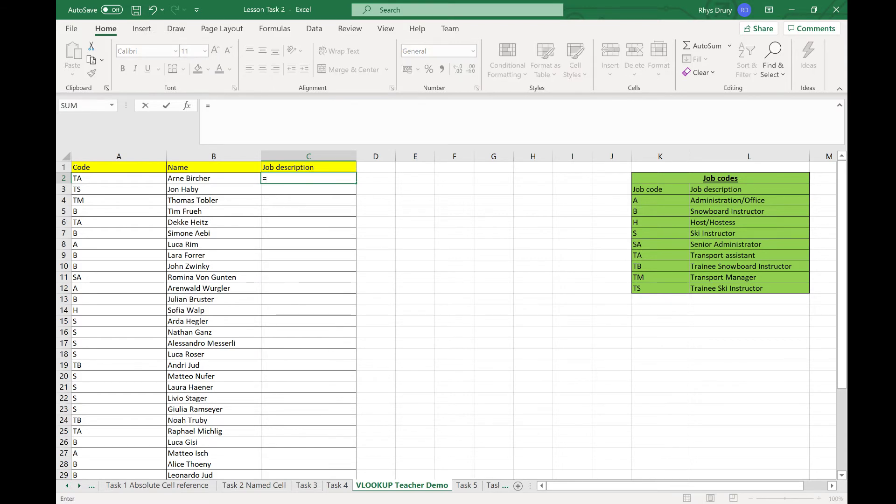
pyautogui.write('Vloo')
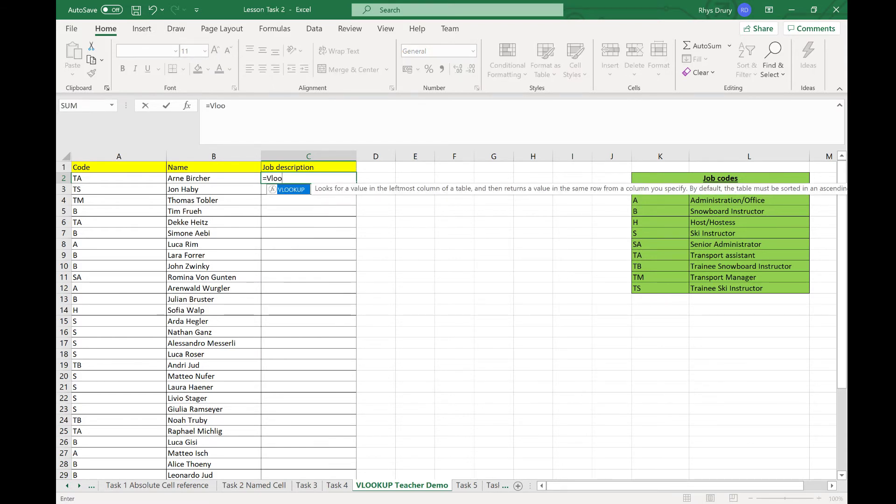
pyautogui.doubleClick(303, 191)
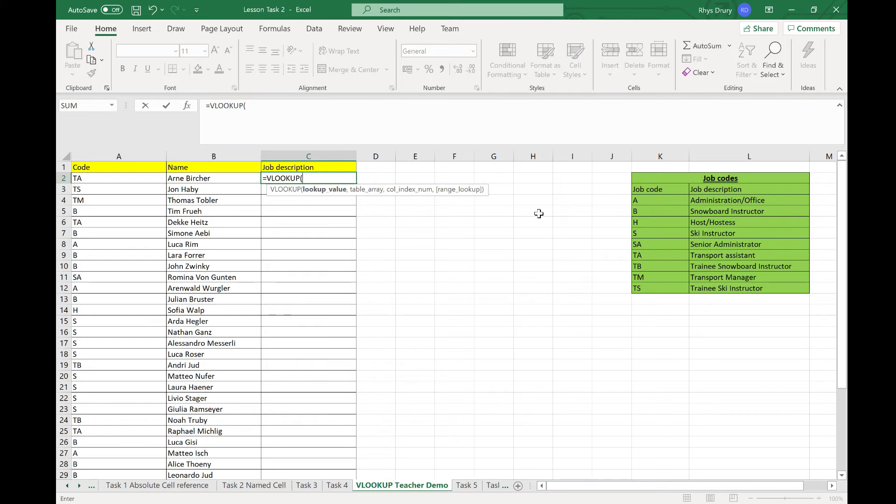
pyautogui.click(114, 179)
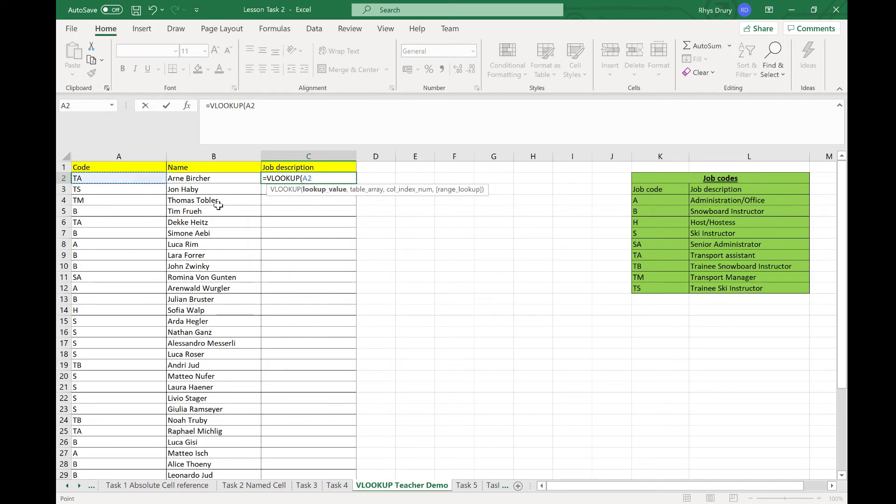
pyautogui.write(',')
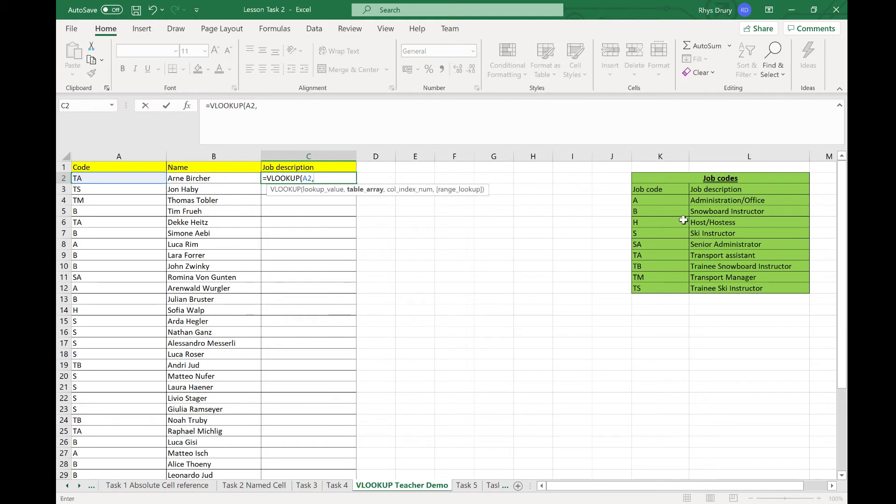
# Step: Complete the VLOOKUP in C2 with table array K4:L12, column index 2 and TRUE for an approximate match
pyautogui.moveTo(660, 200); pyautogui.dragTo(733, 283)
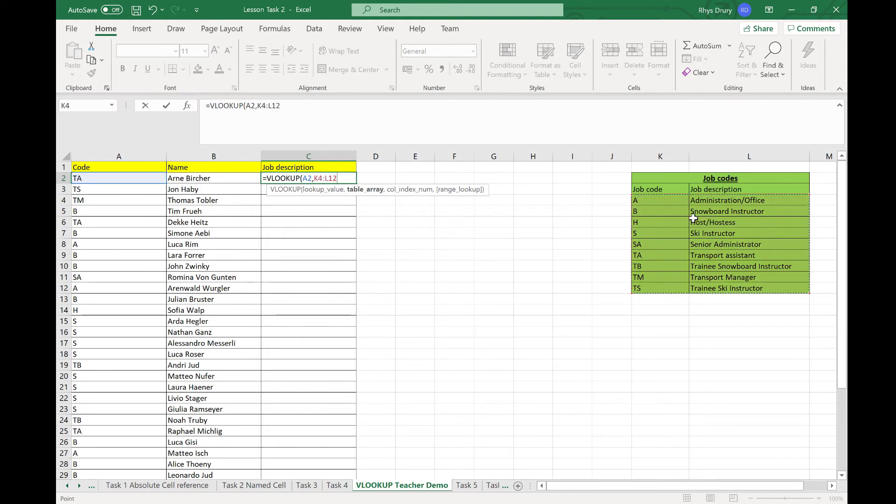
pyautogui.write(',')
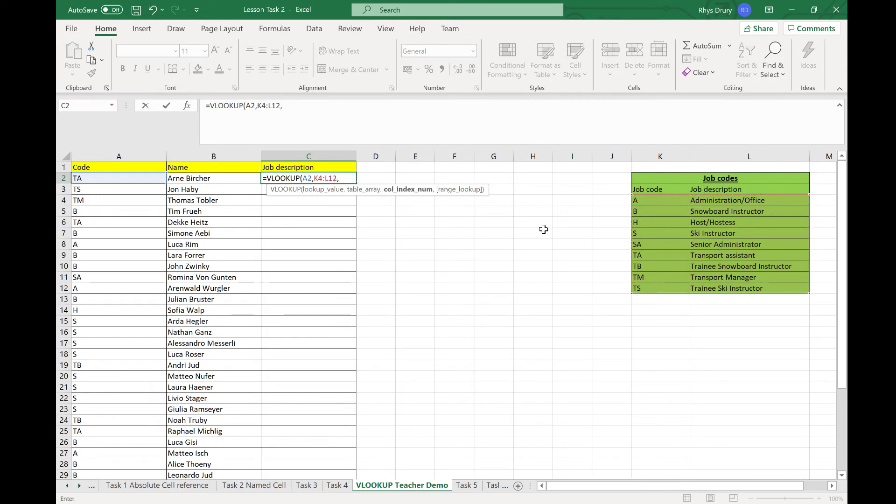
pyautogui.write('2')
pyautogui.write(',TRUE')
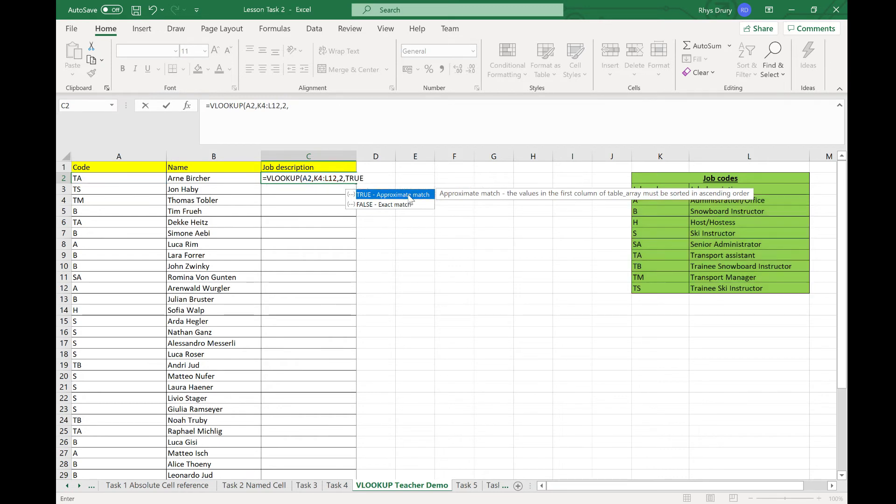
pyautogui.doubleClick(409, 195)
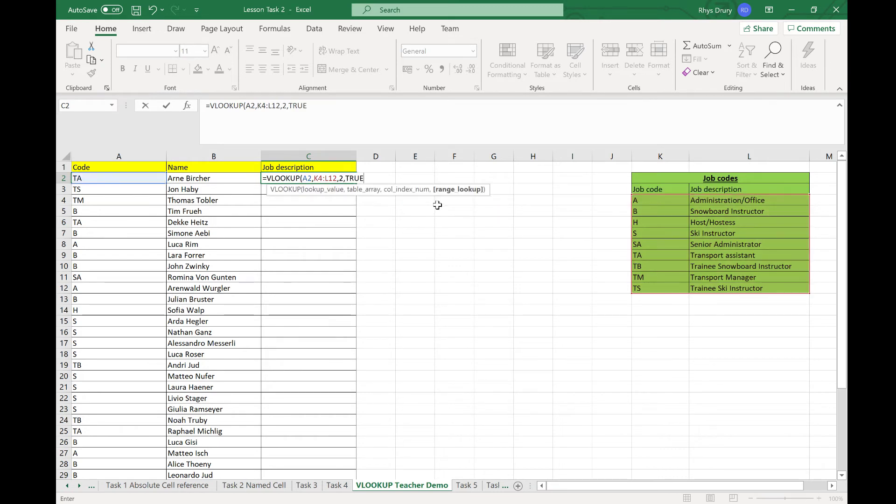
pyautogui.write(')')
pyautogui.press('Return')
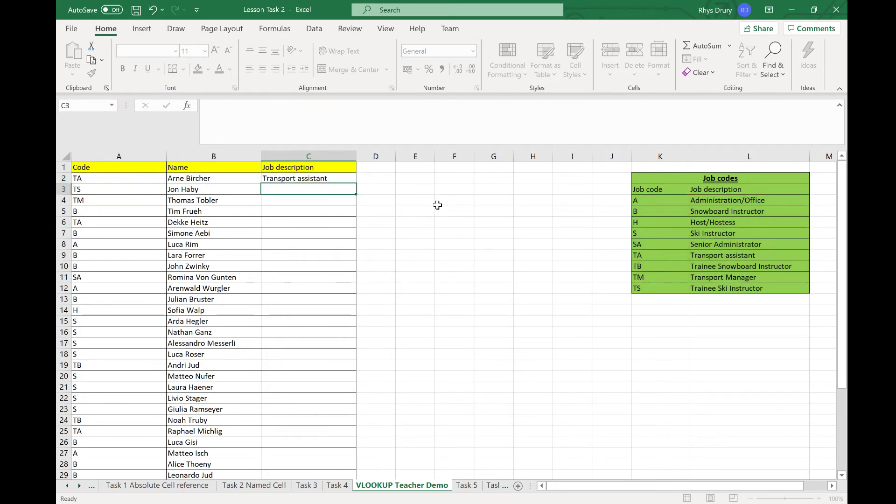
# Step: Check the arguments of the VLOOKUP formula in C2 and the matching description in the Job codes table
pyautogui.click(310, 180)
pyautogui.click(308, 106)
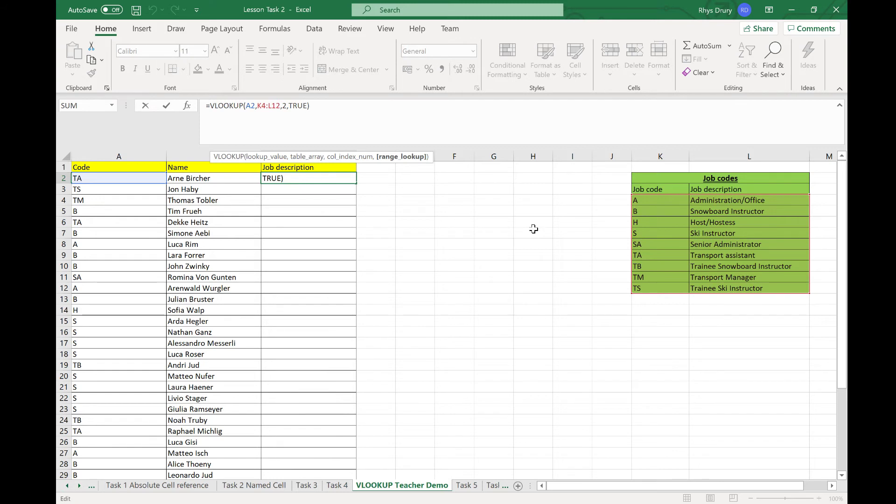
pyautogui.press('Return')
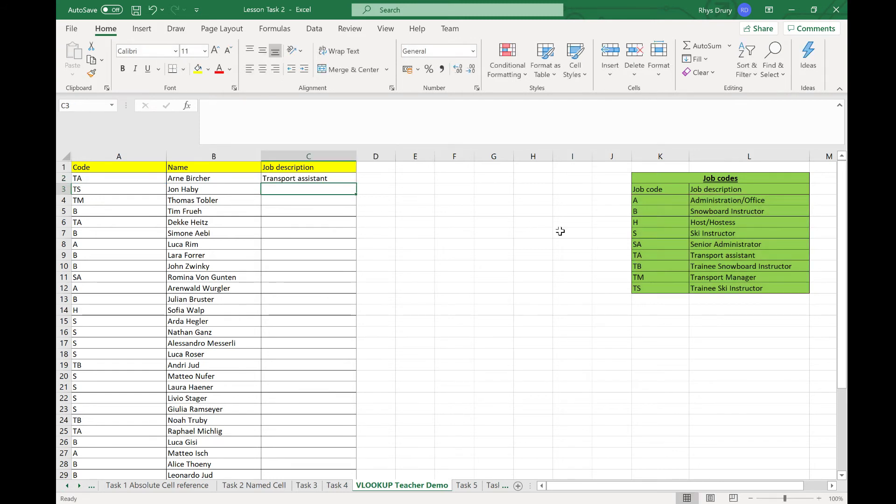
pyautogui.click(714, 258)
# Step: Change the range lookup argument in C2's VLOOKUP formula to FALSE for an exact match
pyautogui.click(305, 180)
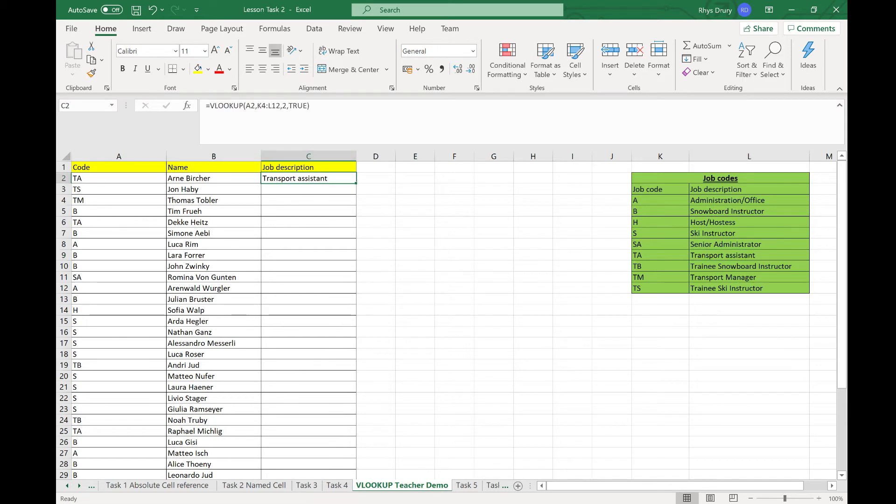
pyautogui.doubleClick(297, 106)
pyautogui.write('F')
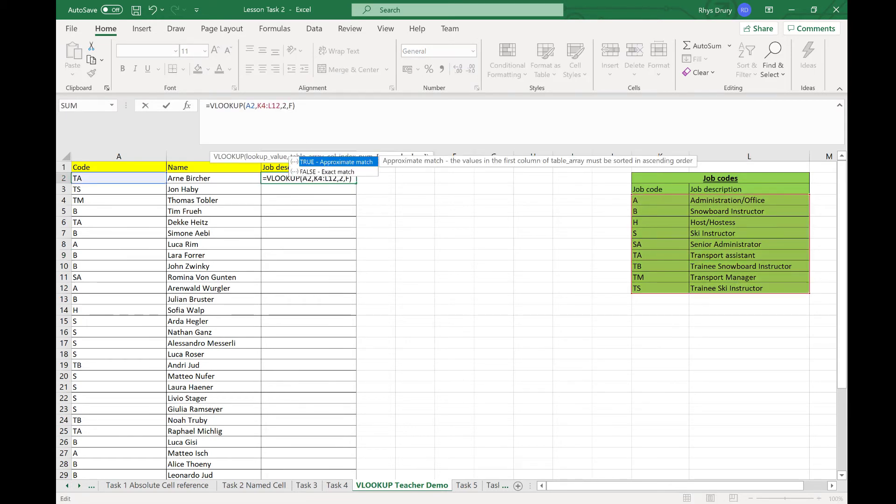
pyautogui.write('ALSE')
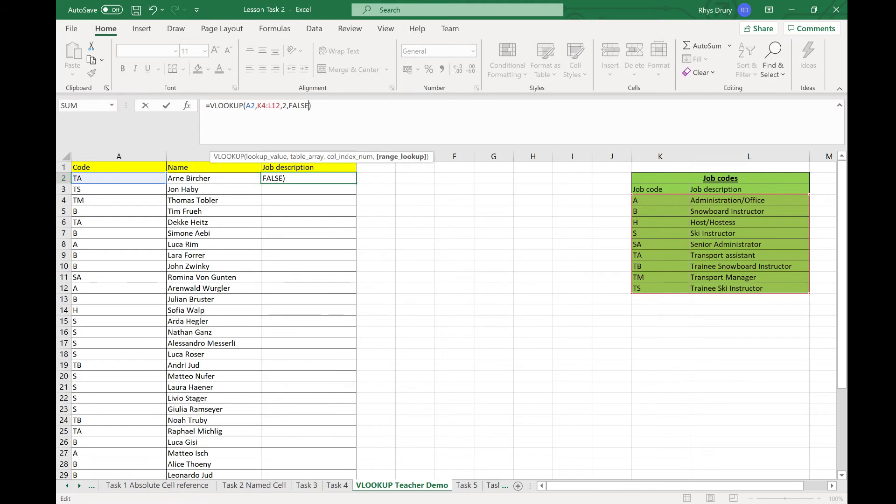
pyautogui.press('Return')
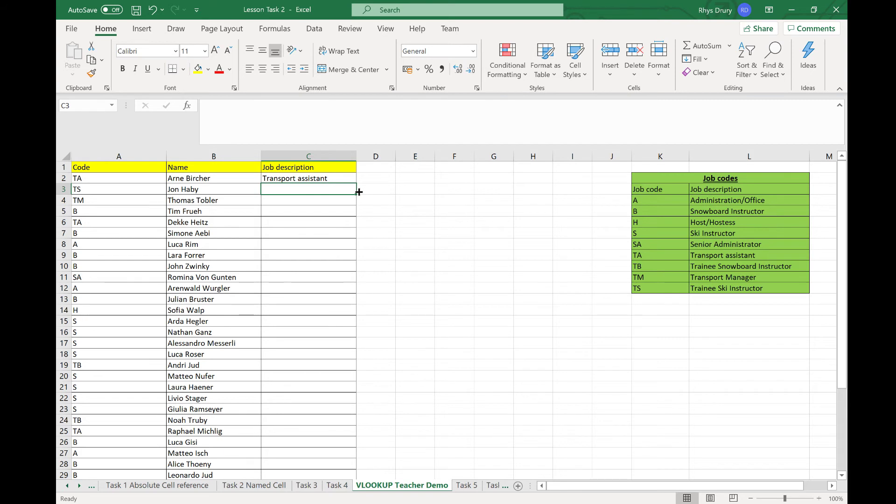
# Step: Copy the VLOOKUP formula from C2 down to C23 and check the table range in C3's copy
pyautogui.click(333, 180)
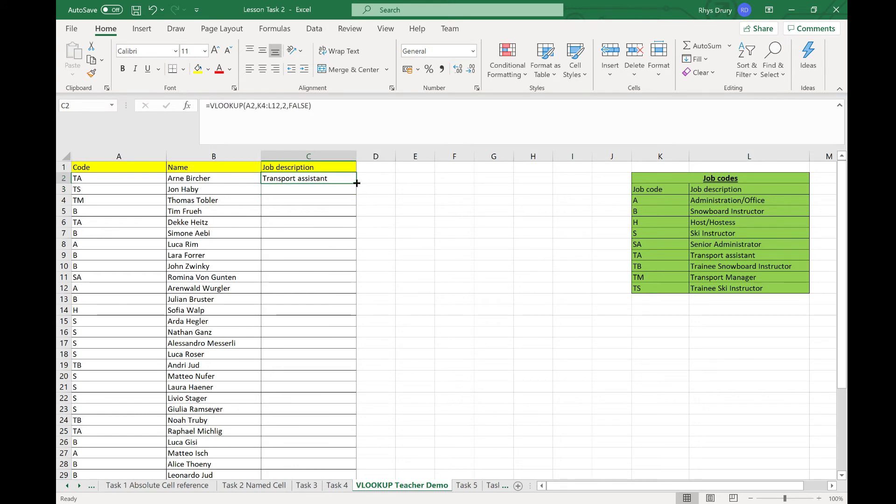
pyautogui.moveTo(356, 183); pyautogui.dragTo(342, 415)
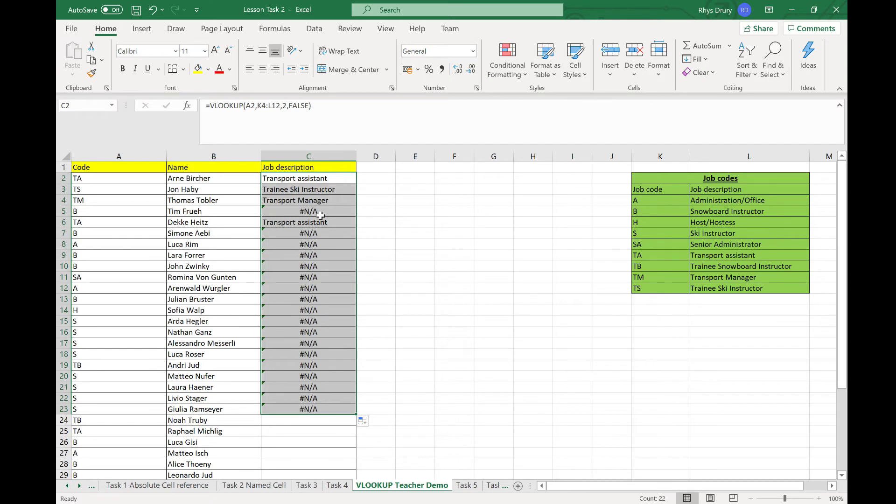
pyautogui.click(312, 192)
pyautogui.moveTo(311, 194)
pyautogui.mouseDown()
pyautogui.moveTo(327, 382)
pyautogui.moveTo(319, 420)
pyautogui.moveTo(354, 256)
pyautogui.moveTo(311, 191)
pyautogui.mouseUp()
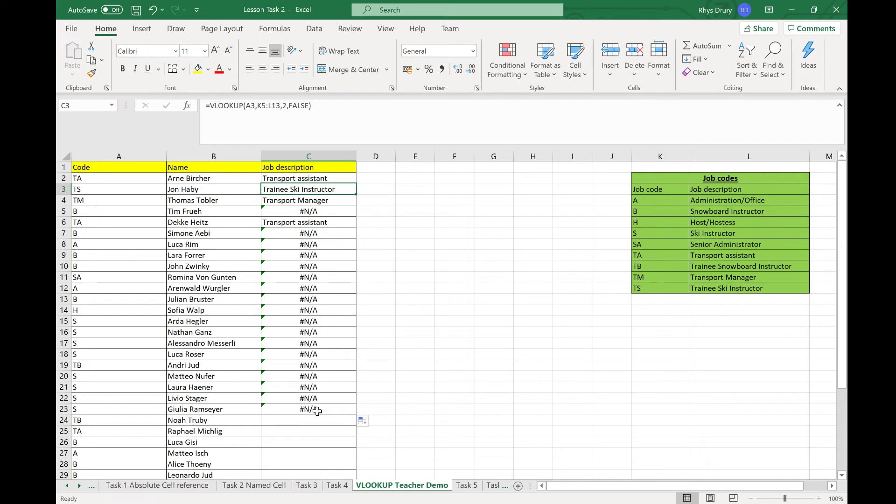
# Step: Clear the copied job description formulas from C3:C23
pyautogui.moveTo(317, 410); pyautogui.dragTo(318, 355)
pyautogui.moveTo(312, 220); pyautogui.dragTo(318, 191)
pyautogui.press('Delete')
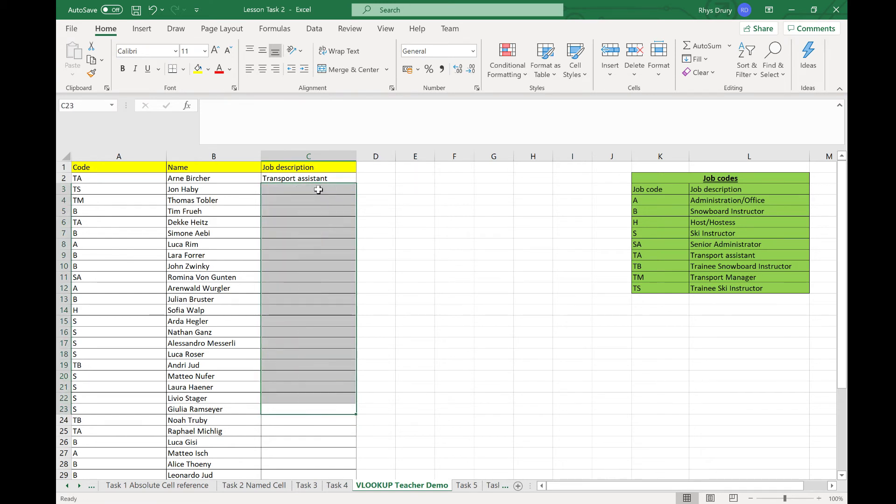
pyautogui.click(296, 178)
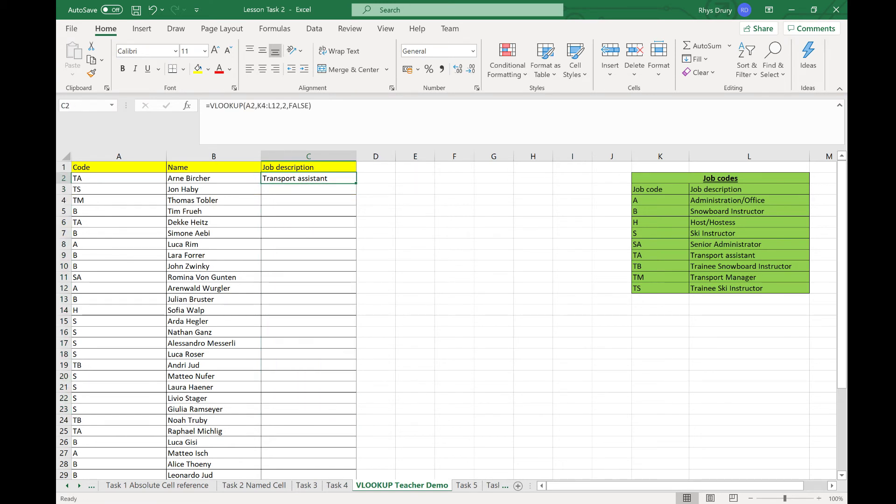
pyautogui.moveTo(258, 105); pyautogui.dragTo(280, 105)
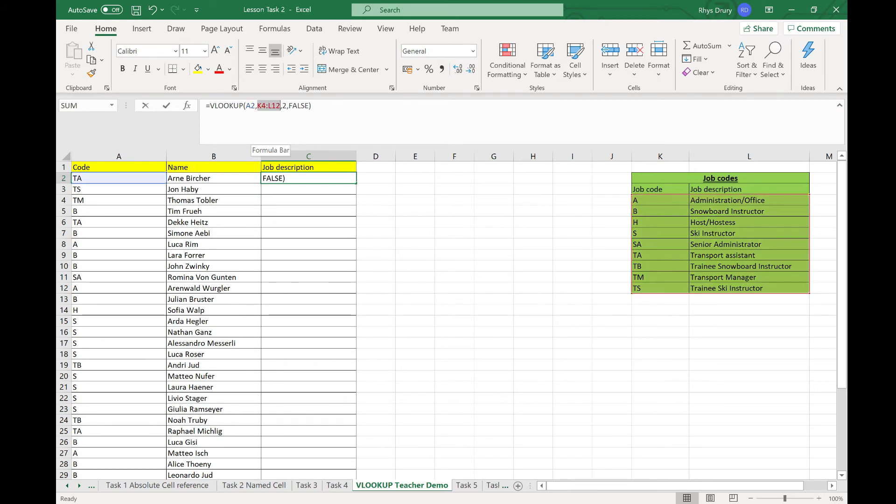
pyautogui.press('F4')
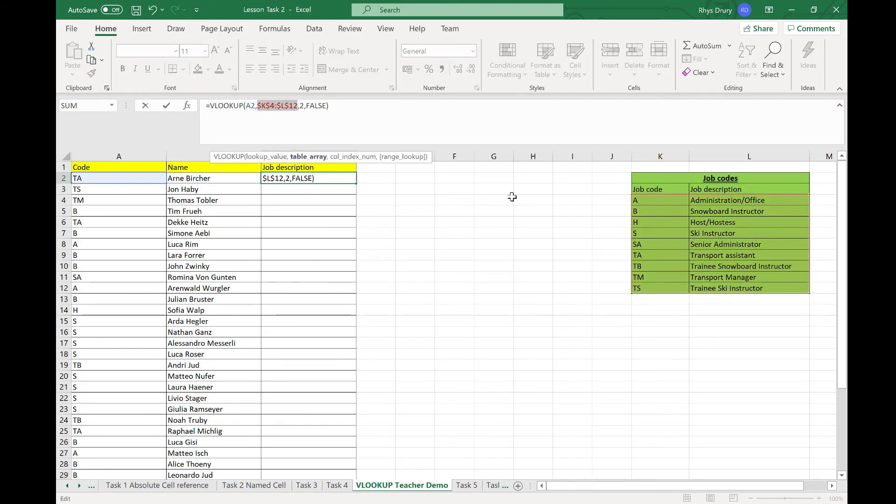
pyautogui.click(499, 321)
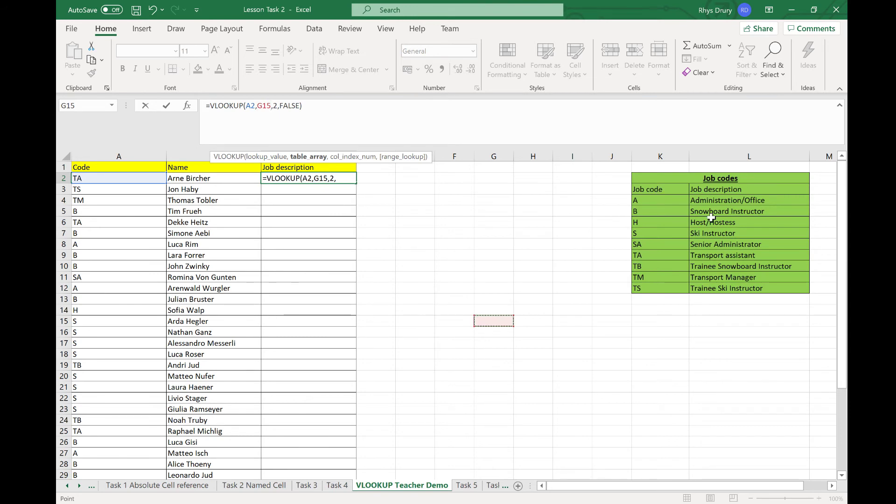
pyautogui.moveTo(659, 200); pyautogui.dragTo(755, 288)
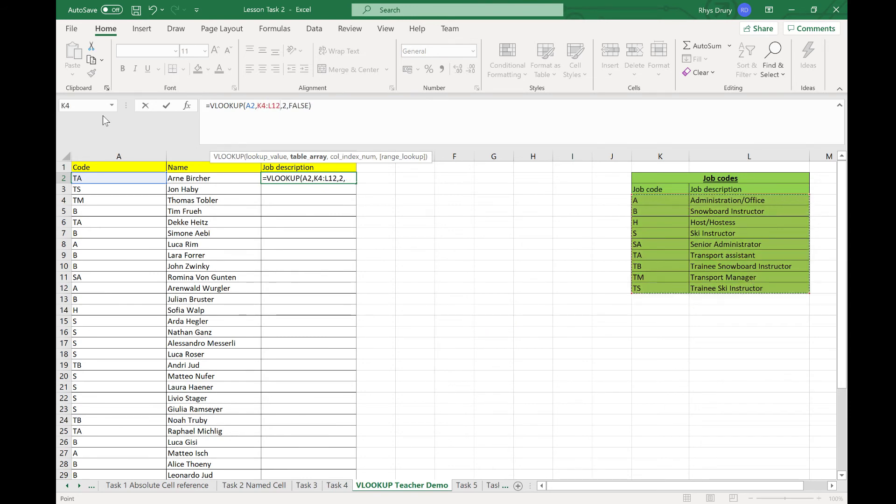
pyautogui.click(86, 108)
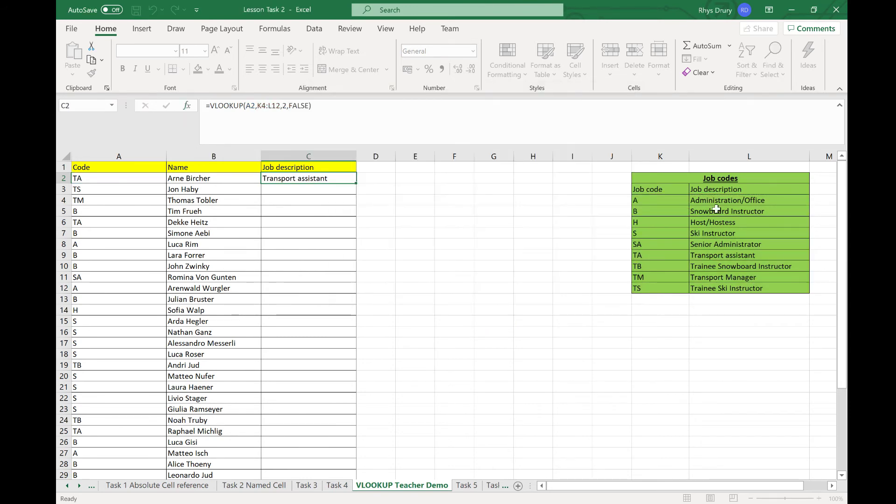
# Step: Name the job codes and descriptions range K4:L12 as Jobs
pyautogui.moveTo(661, 201); pyautogui.dragTo(766, 288)
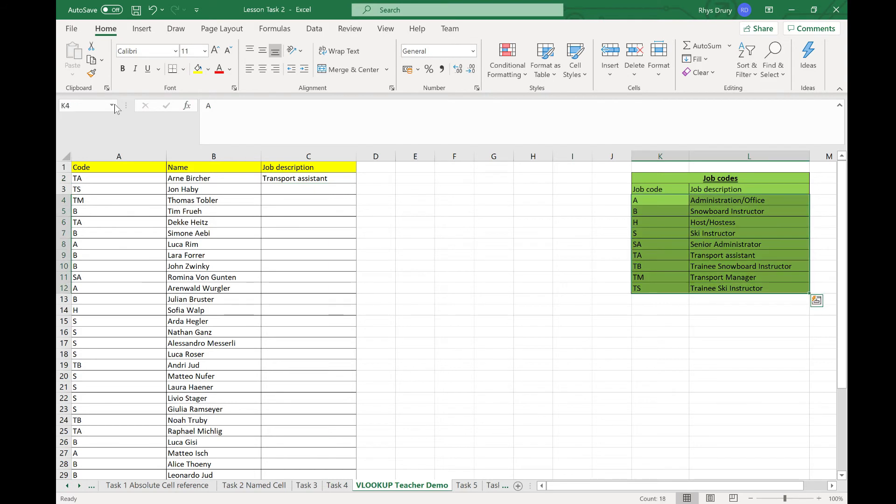
pyautogui.click(89, 106)
pyautogui.write('Jobs')
pyautogui.press('Return')
# Step: Replace the table range K4:L12 in C2's VLOOKUP formula with the named range Jobs
pyautogui.click(308, 178)
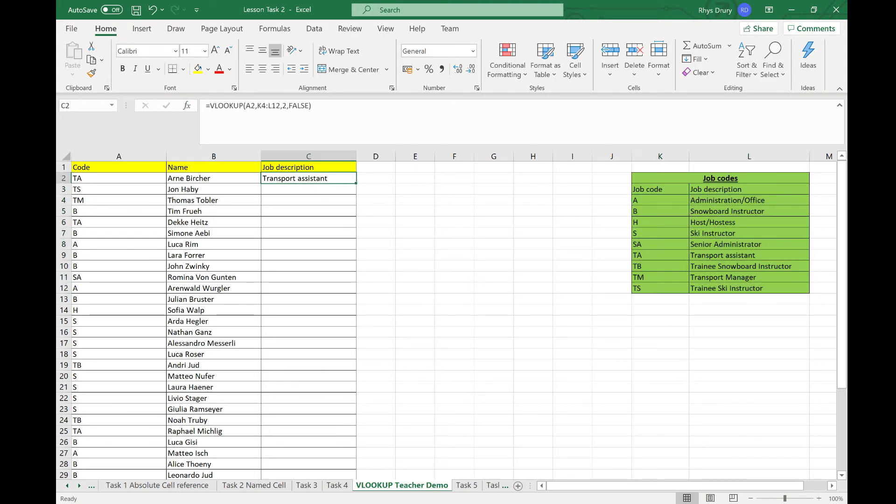
pyautogui.moveTo(261, 106); pyautogui.dragTo(281, 106)
pyautogui.write('4:L')
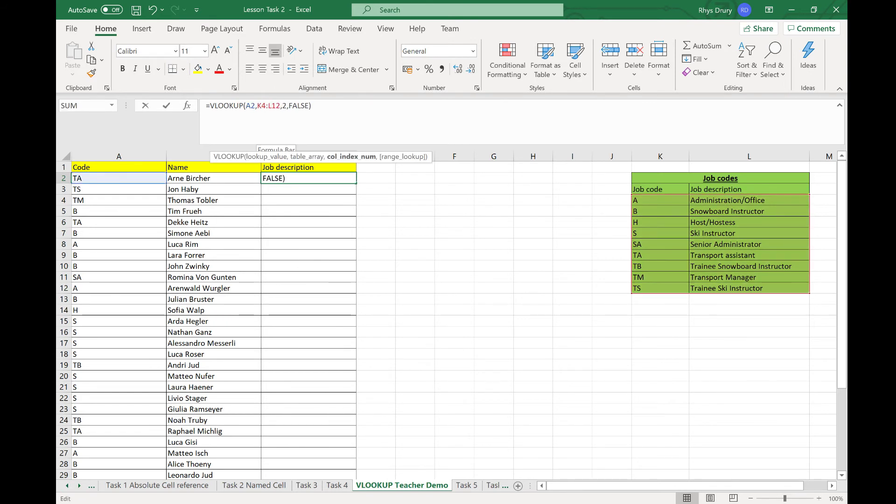
pyautogui.press('BackSpace')
pyautogui.press('BackSpace')
pyautogui.press('BackSpace')
pyautogui.press('BackSpace')
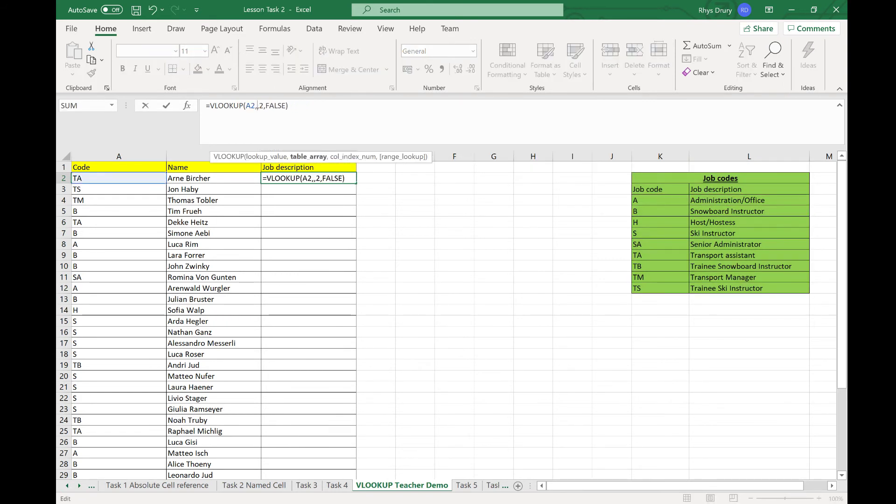
pyautogui.write('Jobs')
pyautogui.press('Return')
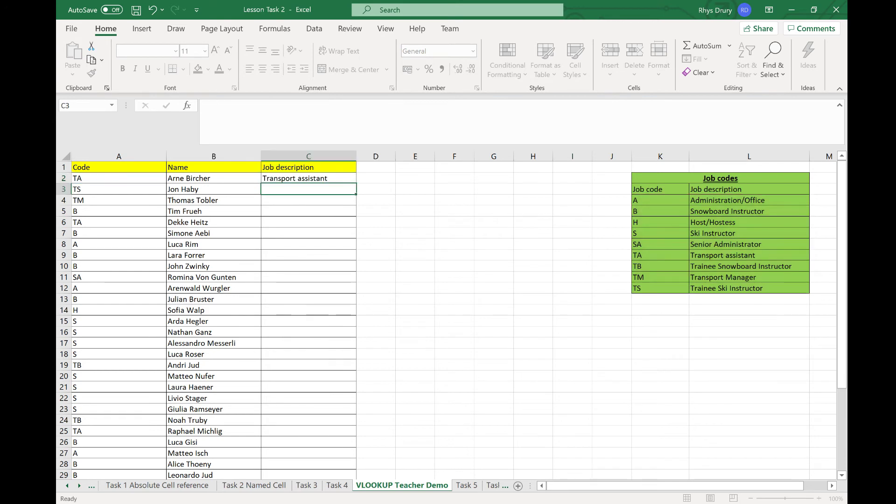
# Step: Copy the VLOOKUP formula from C2 down to C38 to fill in all the job descriptions
pyautogui.click(327, 178)
pyautogui.moveTo(356, 184); pyautogui.dragTo(351, 456)
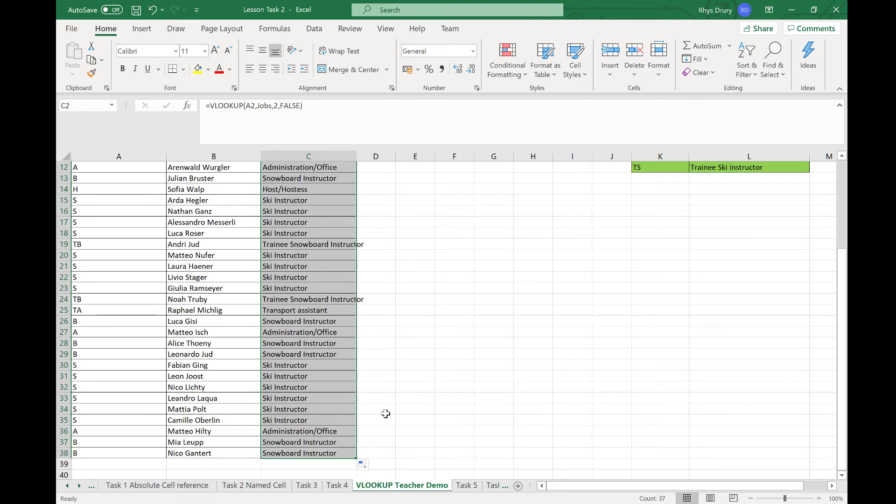
pyautogui.scroll(4, 380, 392)
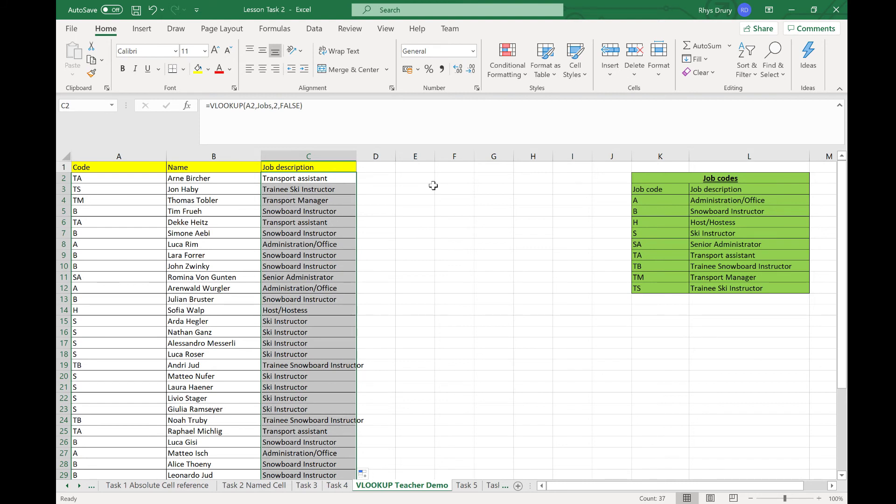
# Step: Switch to the HLOOKUP Teacher Demo sheet and examine the horizontal job code table in rows 3 and 4
pyautogui.click(79, 487)
pyautogui.click(79, 487)
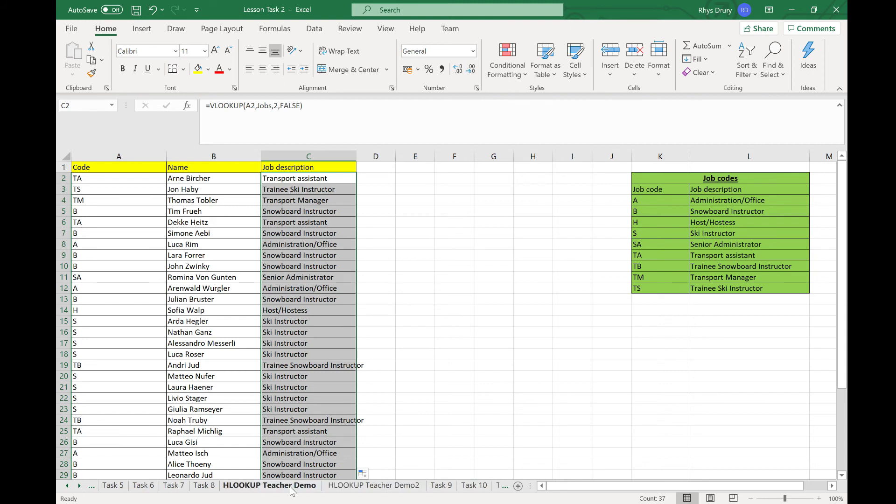
pyautogui.click(291, 486)
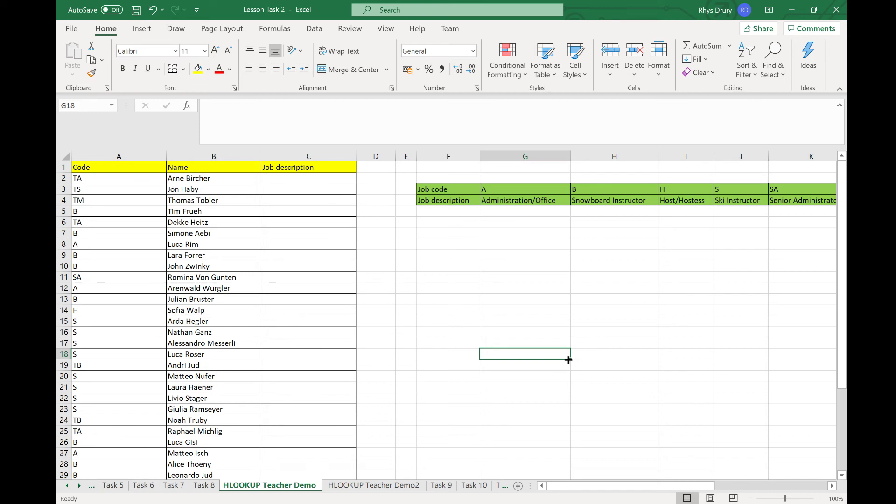
pyautogui.moveTo(444, 189); pyautogui.dragTo(697, 196)
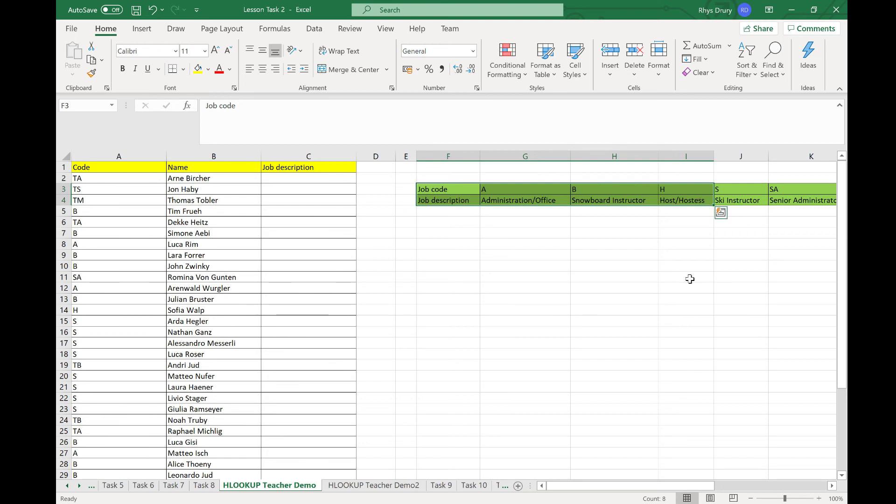
pyautogui.click(673, 278)
pyautogui.click(451, 188)
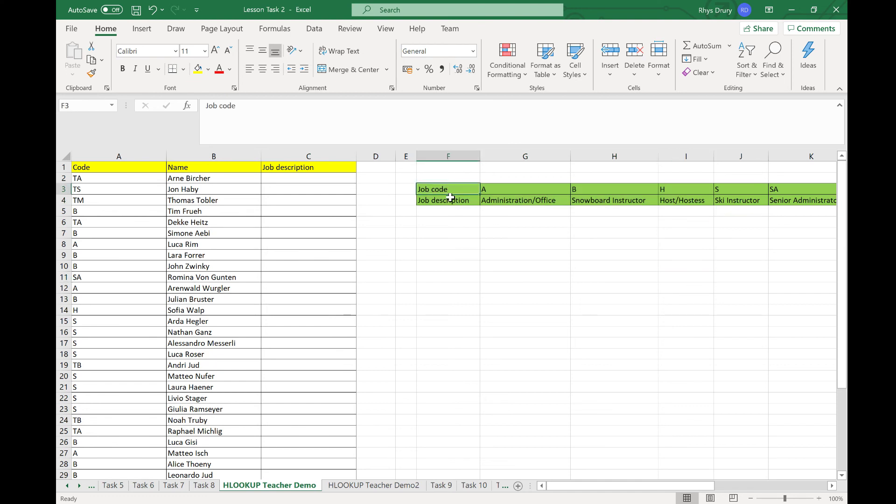
pyautogui.click(451, 198)
# Step: Name the horizontal job codes and descriptions range G3:O4 as Jobs2, leaving out the row labels
pyautogui.moveTo(498, 189); pyautogui.dragTo(663, 201)
pyautogui.click(89, 107)
pyautogui.write('Jobs2')
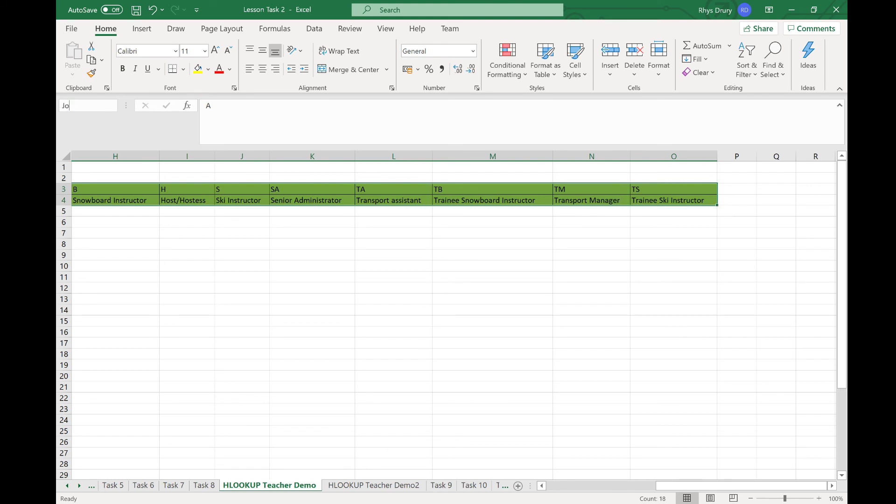
pyautogui.press('Return')
pyautogui.click(401, 276)
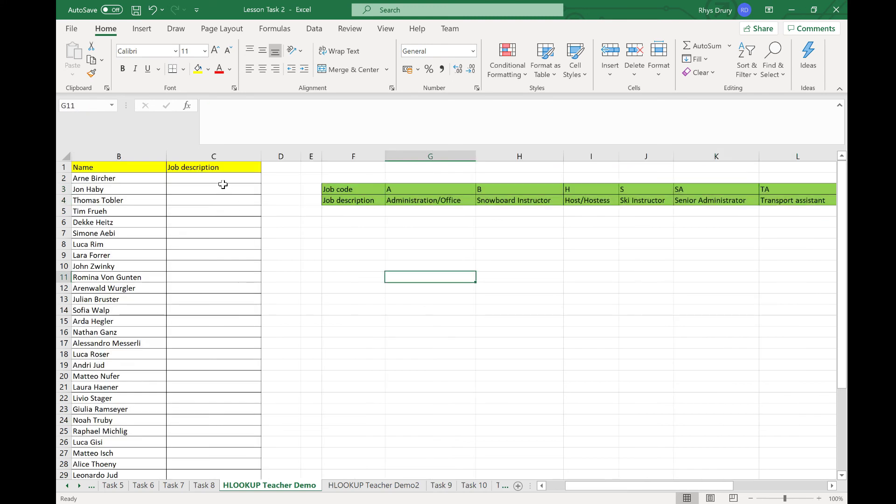
# Step: Enter =HLOOKUP(A2,Jobs2,2,TRUE) in C2 to look up the first job description
pyautogui.click(223, 179)
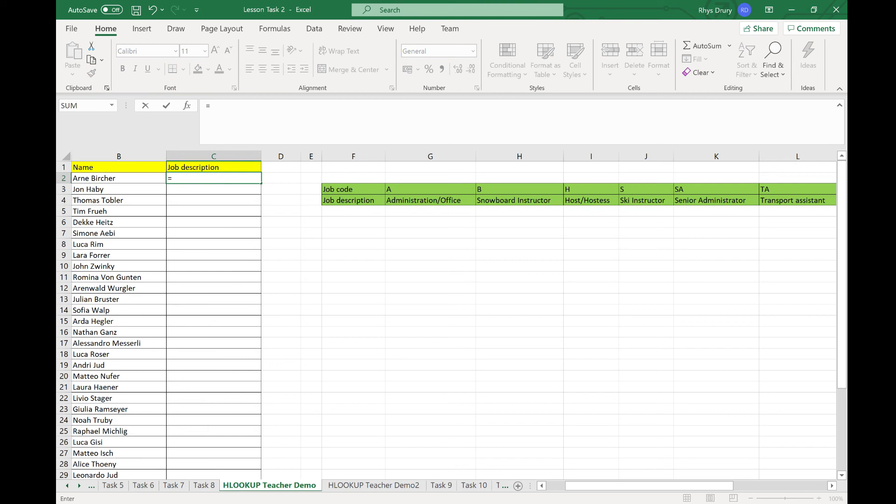
pyautogui.write('hloo')
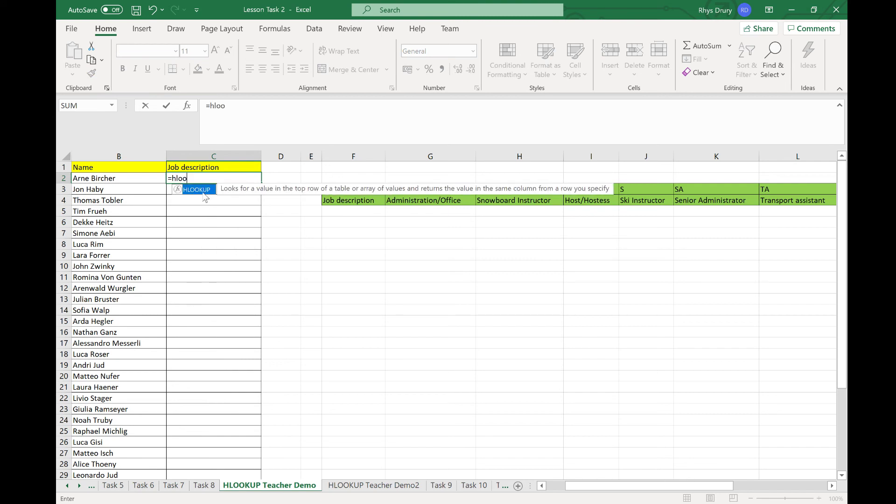
pyautogui.doubleClick(204, 192)
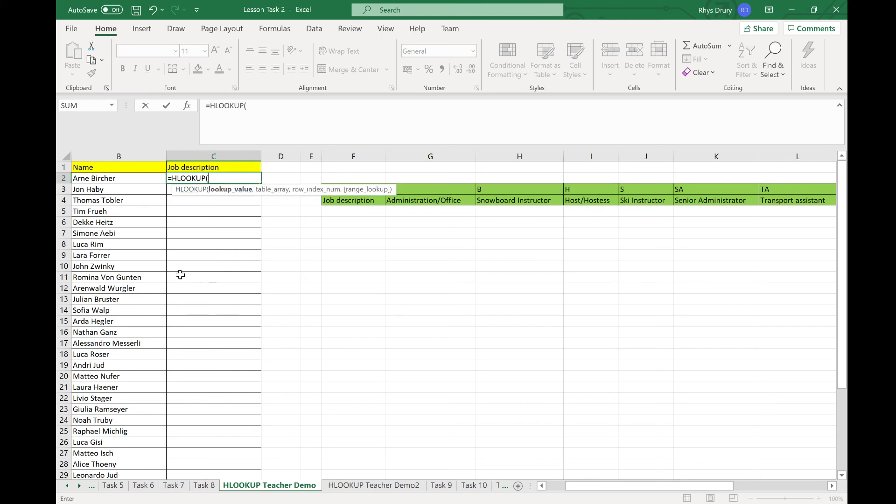
pyautogui.moveTo(588, 486); pyautogui.dragTo(573, 486)
pyautogui.click(125, 179)
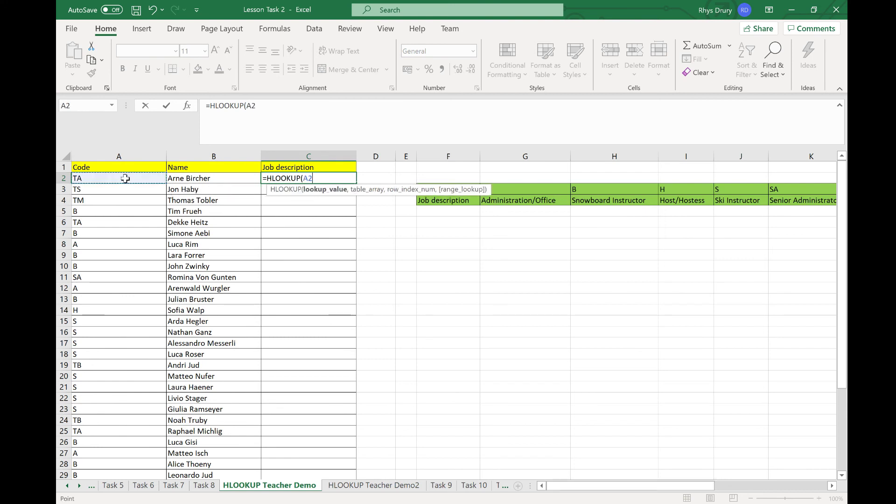
pyautogui.write(',')
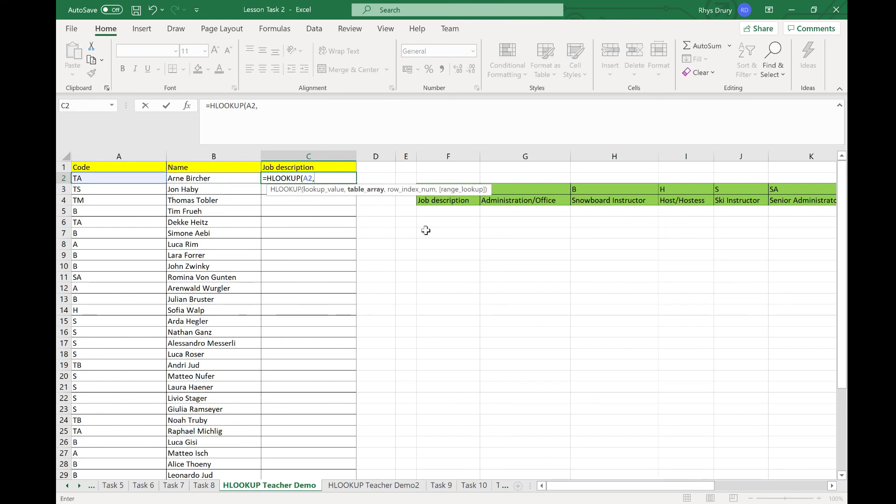
pyautogui.write('jobs2')
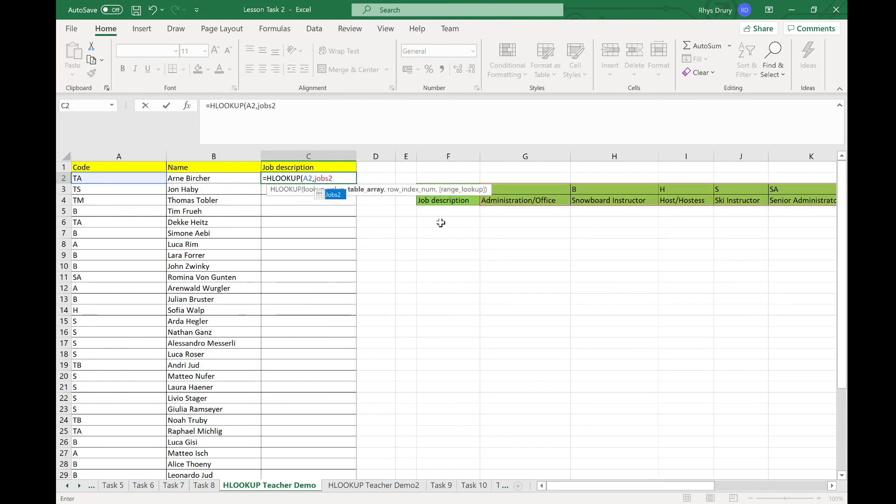
pyautogui.press('Tab')
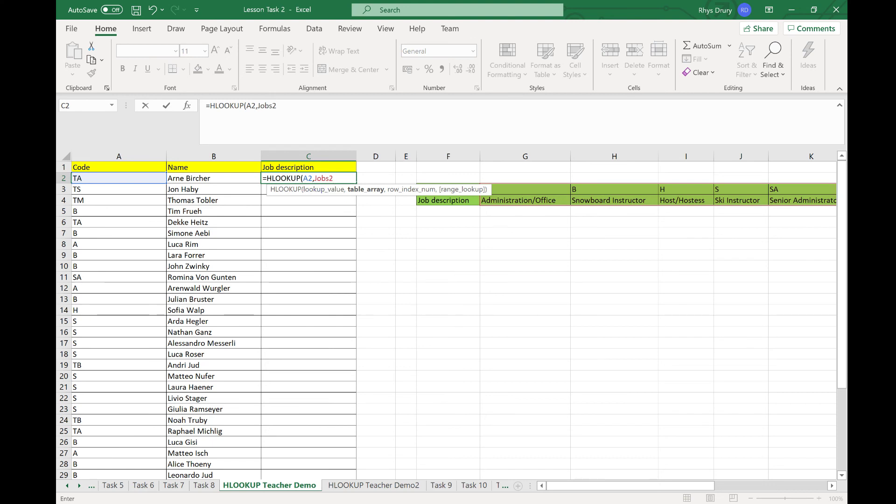
pyautogui.write(',')
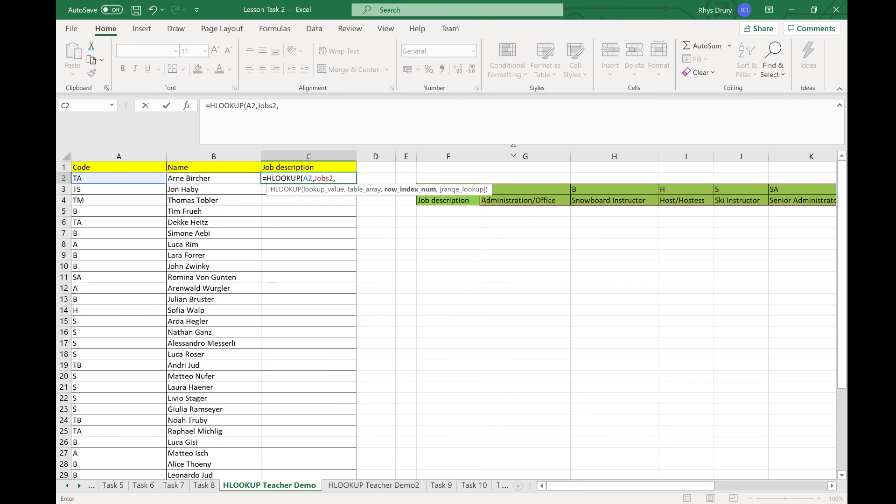
pyautogui.write('2,')
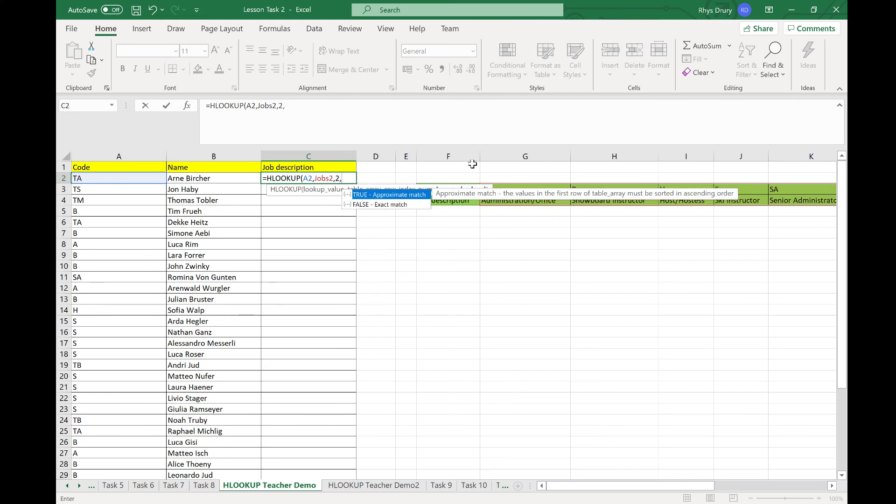
pyautogui.doubleClick(387, 195)
pyautogui.write(')')
pyautogui.press('Return')
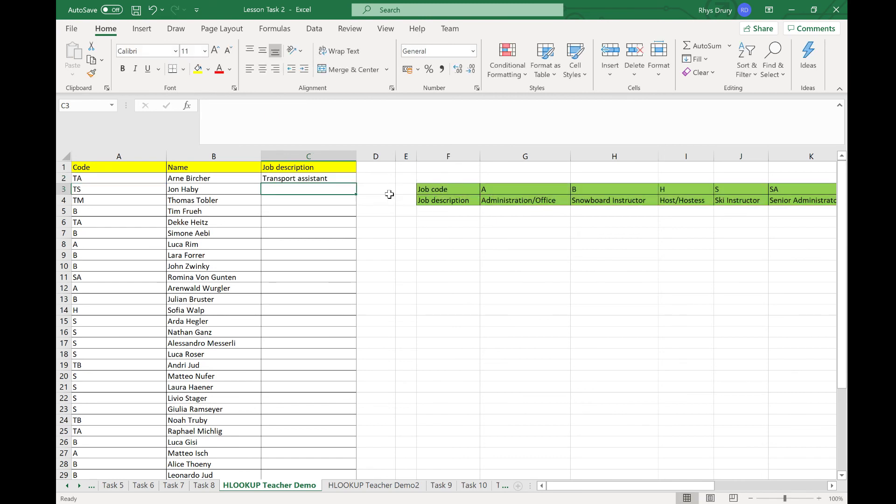
# Step: Copy the HLOOKUP formula from C2 down to C38 and check the results against the Ski Instructor entry in the table
pyautogui.click(342, 179)
pyautogui.moveTo(356, 184); pyautogui.dragTo(324, 461)
pyautogui.scroll(4, 273, 325)
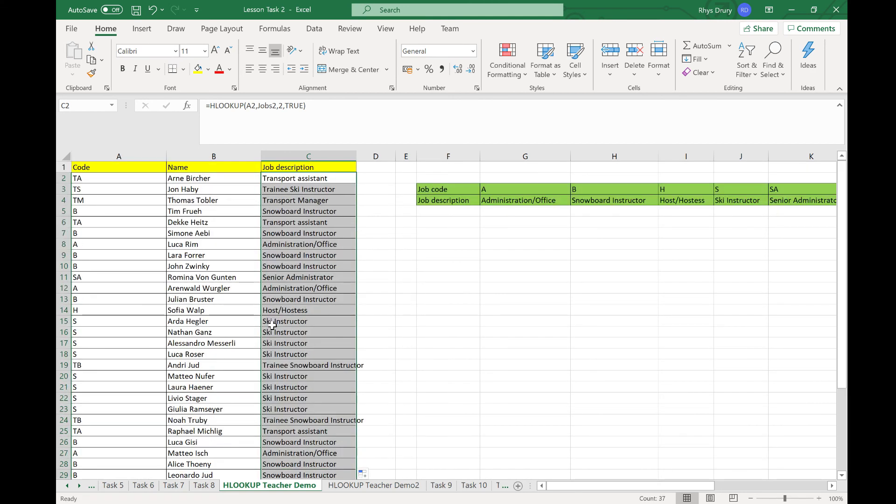
pyautogui.click(734, 198)
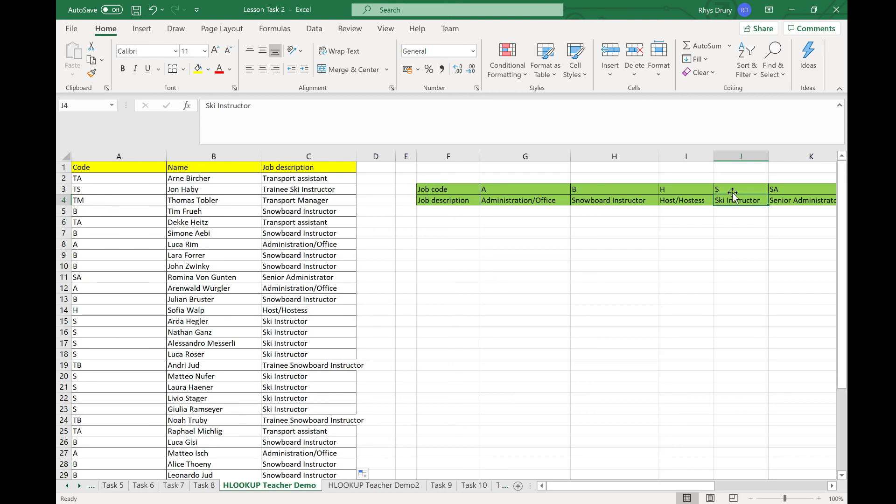